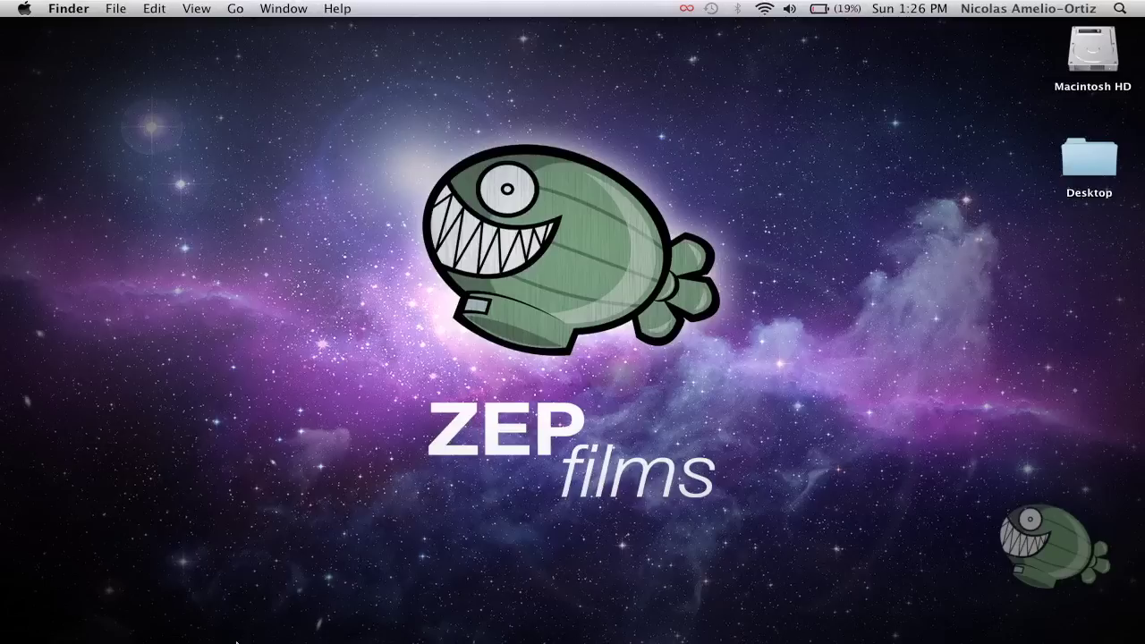
# Step: Bring Final Cut Pro and its Tutorial project timeline to the front from the Dock
pyautogui.click(214, 613)
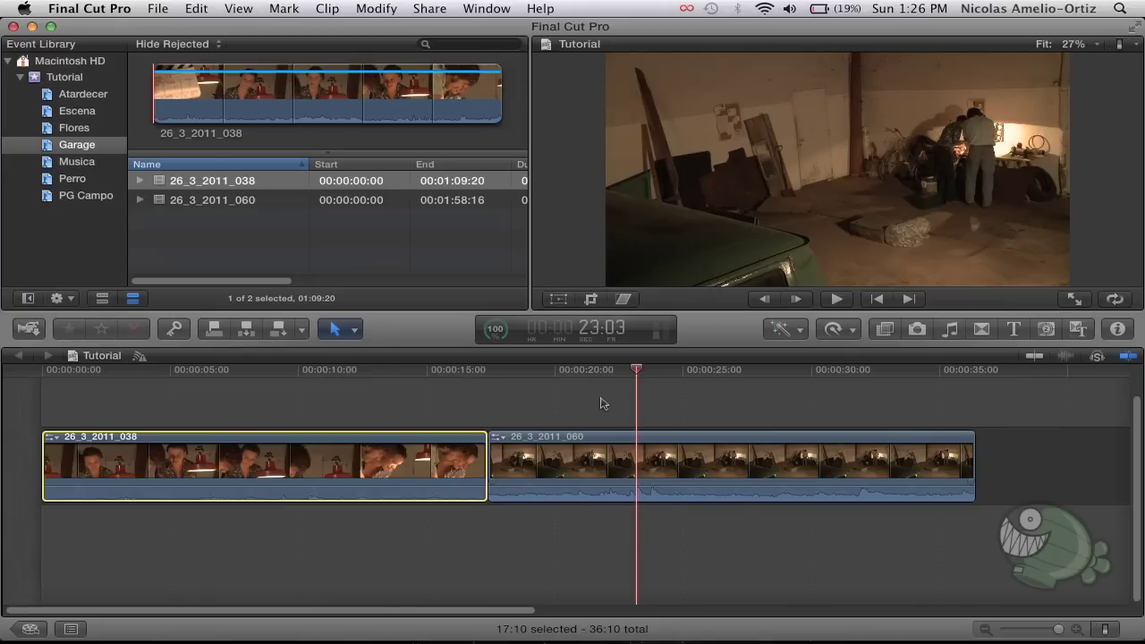
# Step: Scrub through the garage footage around 00:00:22 and select clip 26_3_2011_060
pyautogui.moveTo(687, 374)
pyautogui.mouseDown()
pyautogui.moveTo(703, 372)
pyautogui.moveTo(165, 383)
pyautogui.moveTo(422, 372)
pyautogui.mouseUp()
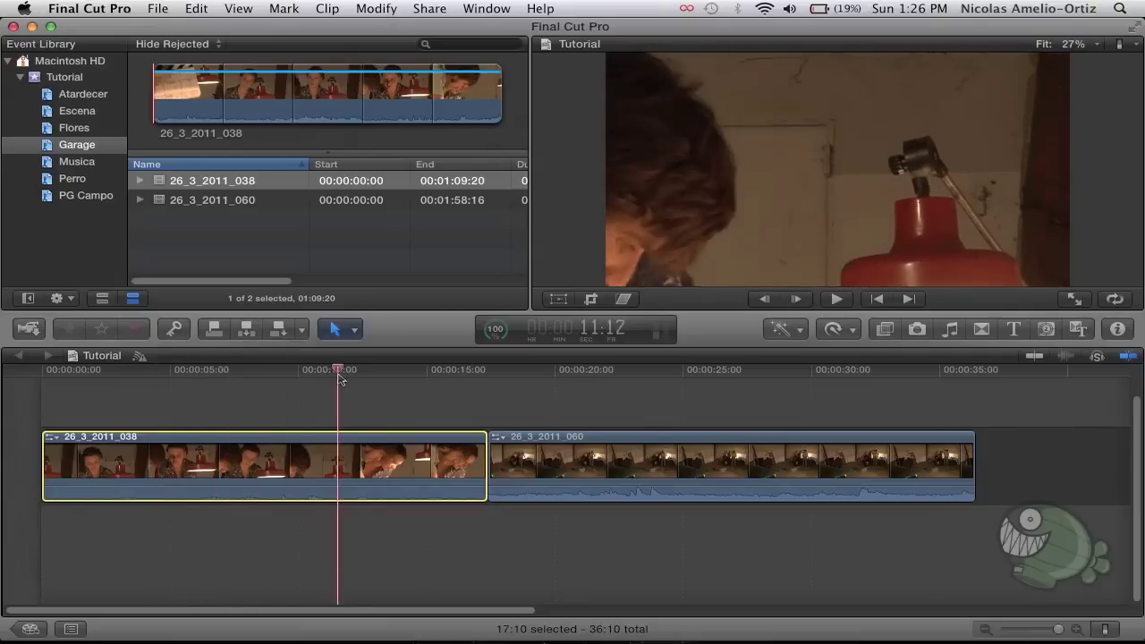
pyautogui.moveTo(421, 371); pyautogui.dragTo(627, 372)
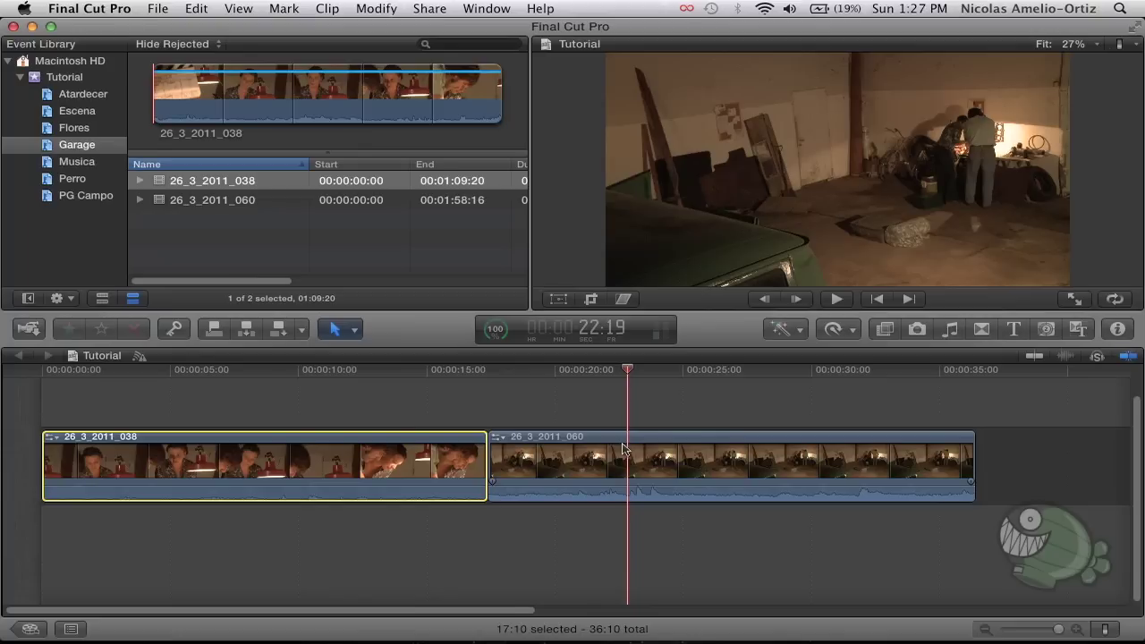
pyautogui.click(624, 448)
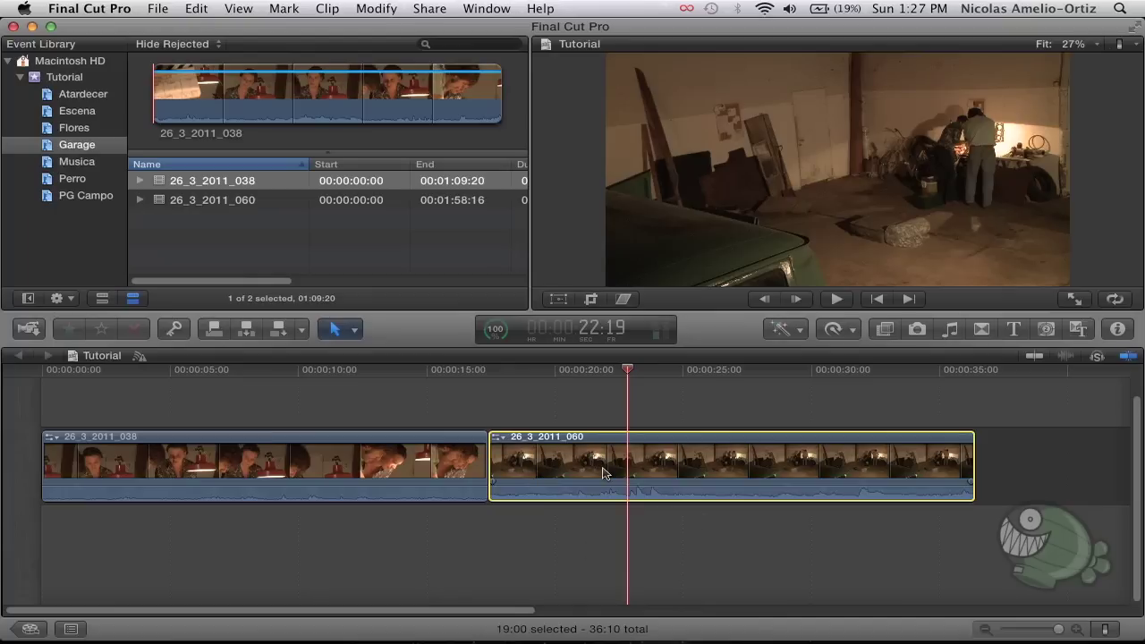
pyautogui.click(508, 8)
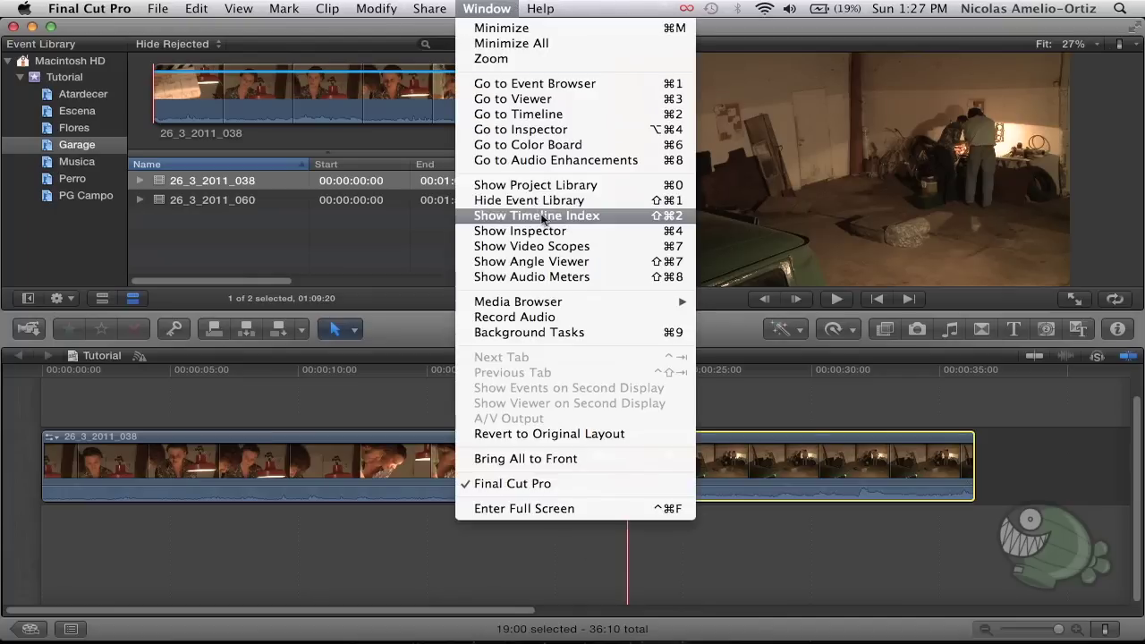
# Step: Show clip 26_3_2011_060's video effects in the Inspector and open Correction 1's colour adjustments
pyautogui.click(612, 231)
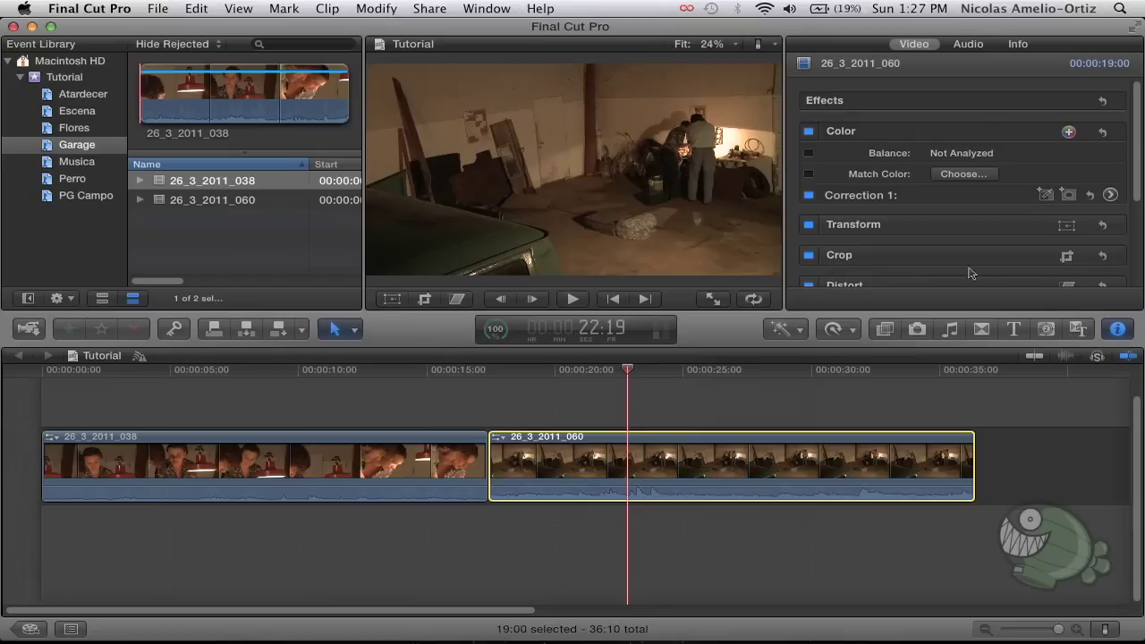
pyautogui.click(1118, 331)
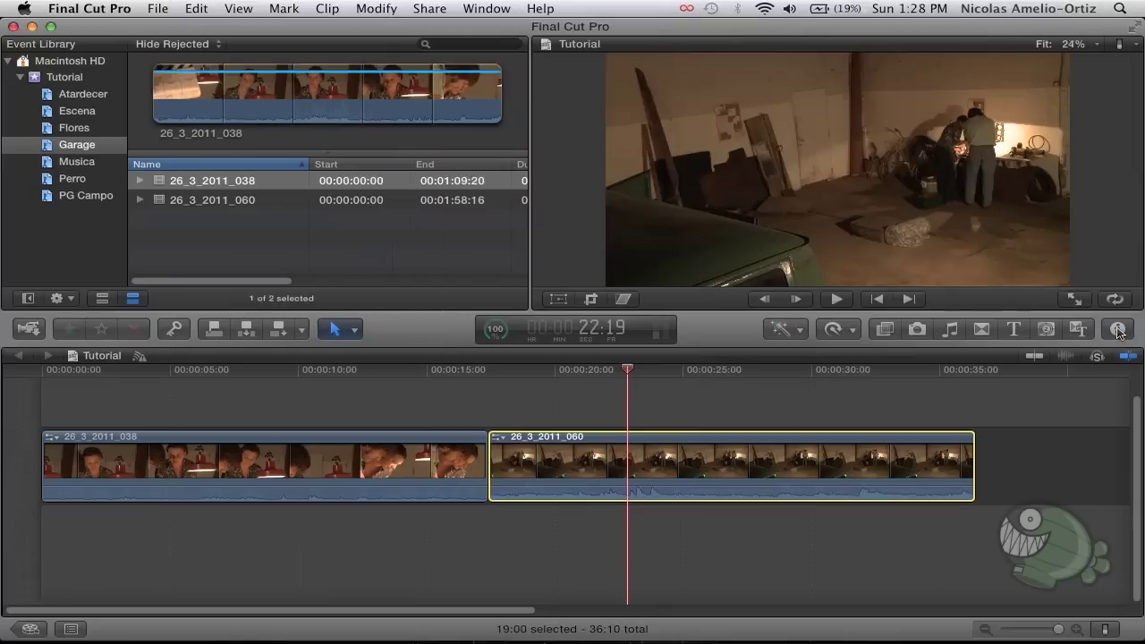
pyautogui.click(1118, 329)
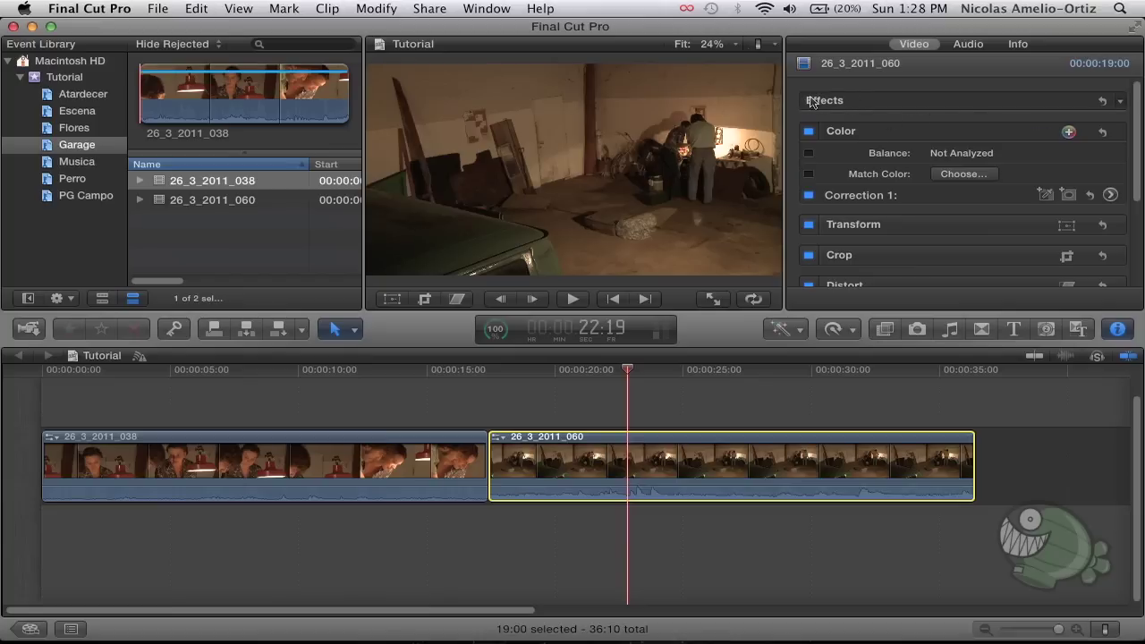
pyautogui.scroll(-3, 810, 101)
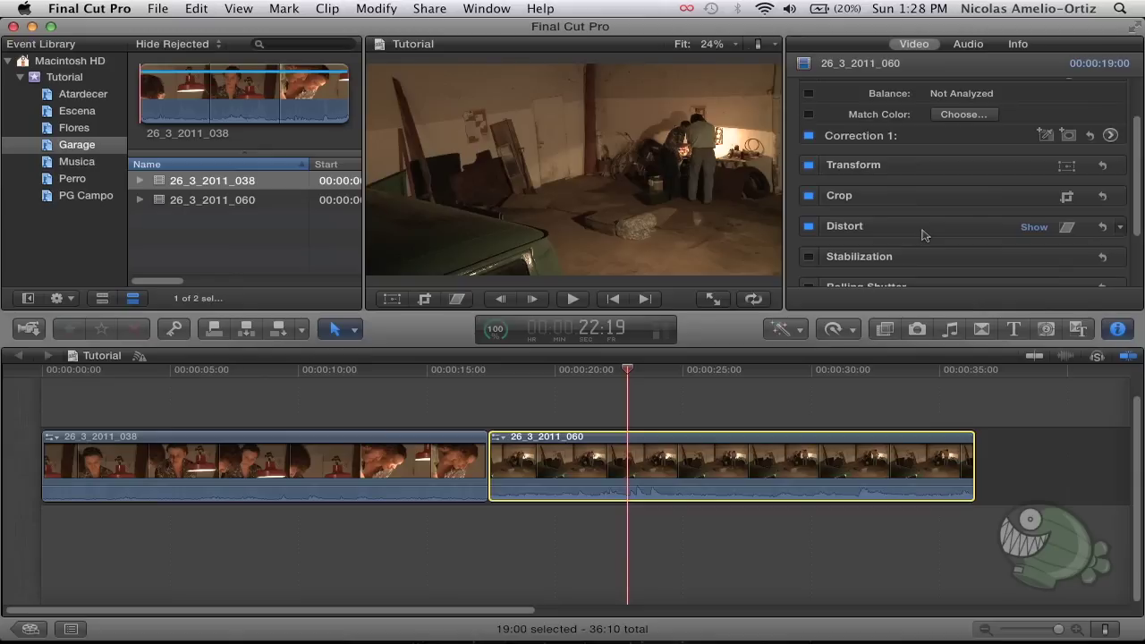
pyautogui.scroll(3, 930, 236)
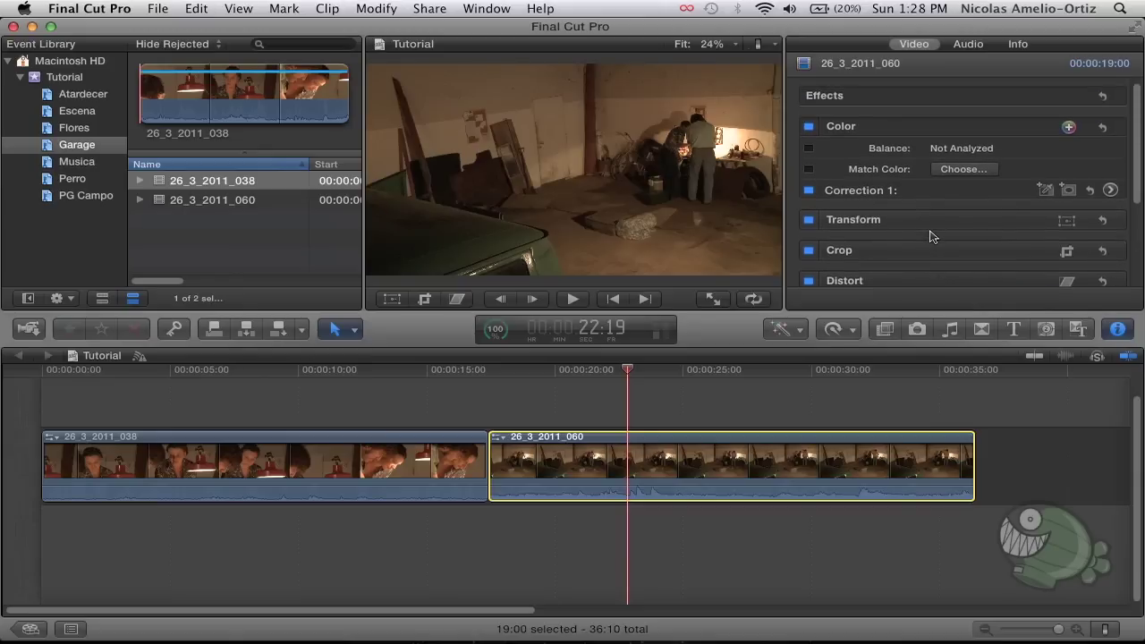
pyautogui.moveTo(1024, 126)
pyautogui.click(1110, 191)
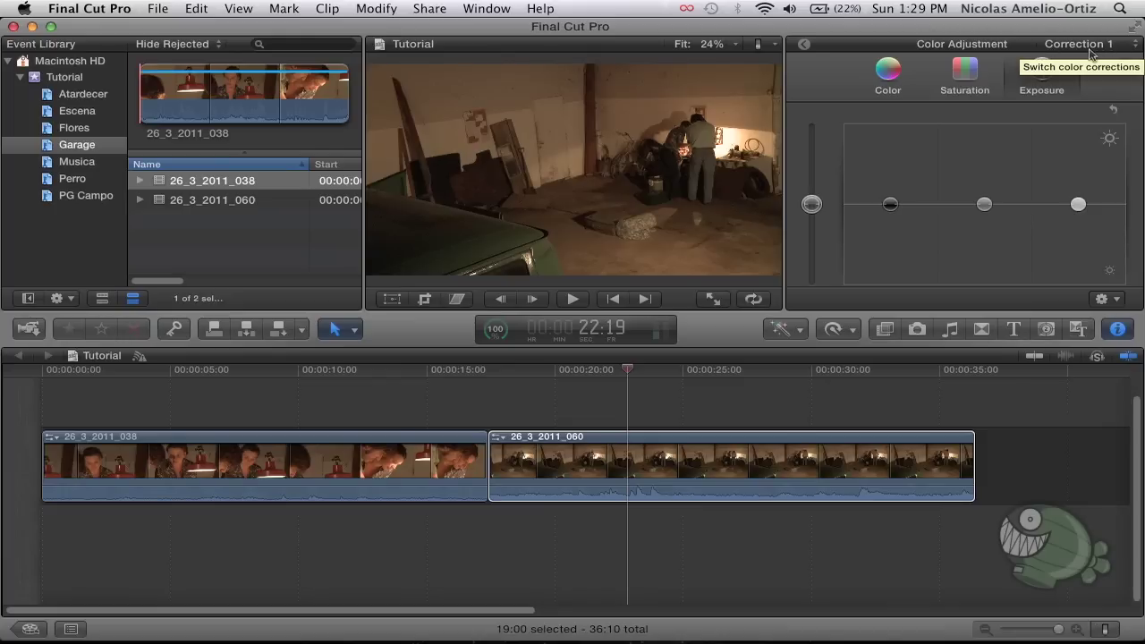
pyautogui.click(804, 46)
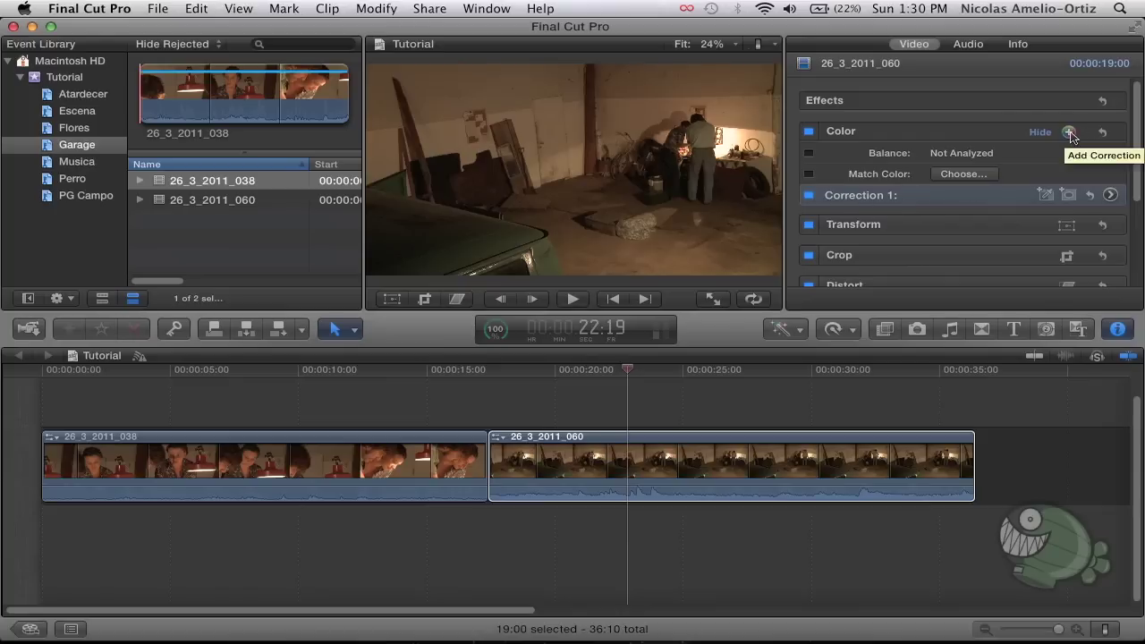
# Step: Add a Correction 2 to the clip, then reselect Correction 1
pyautogui.click(1068, 133)
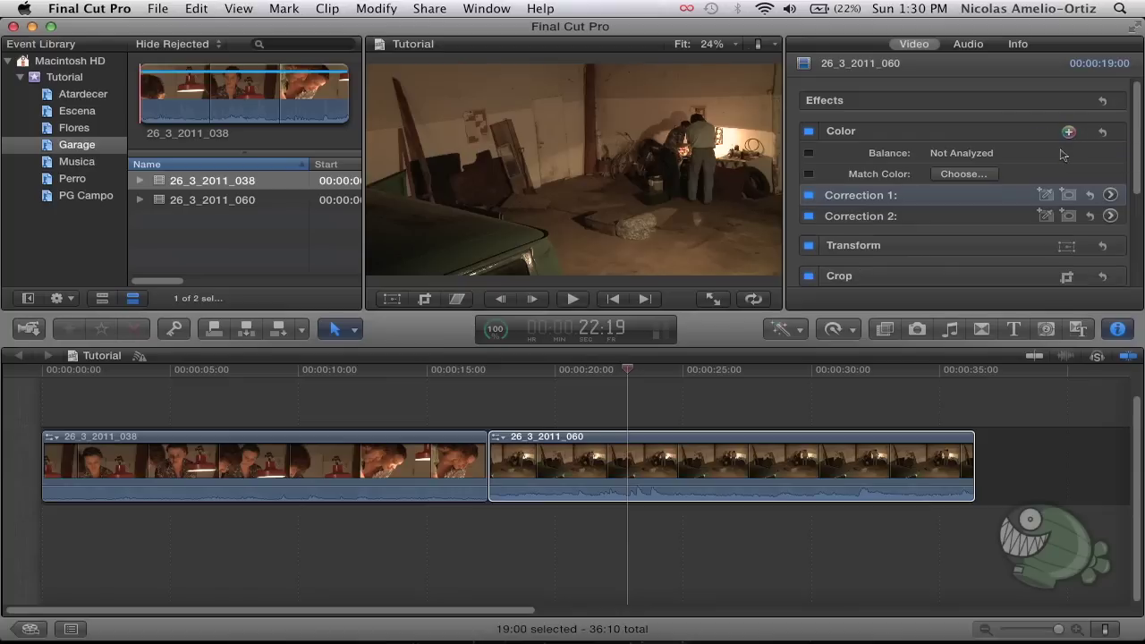
pyautogui.click(871, 207)
pyautogui.click(871, 198)
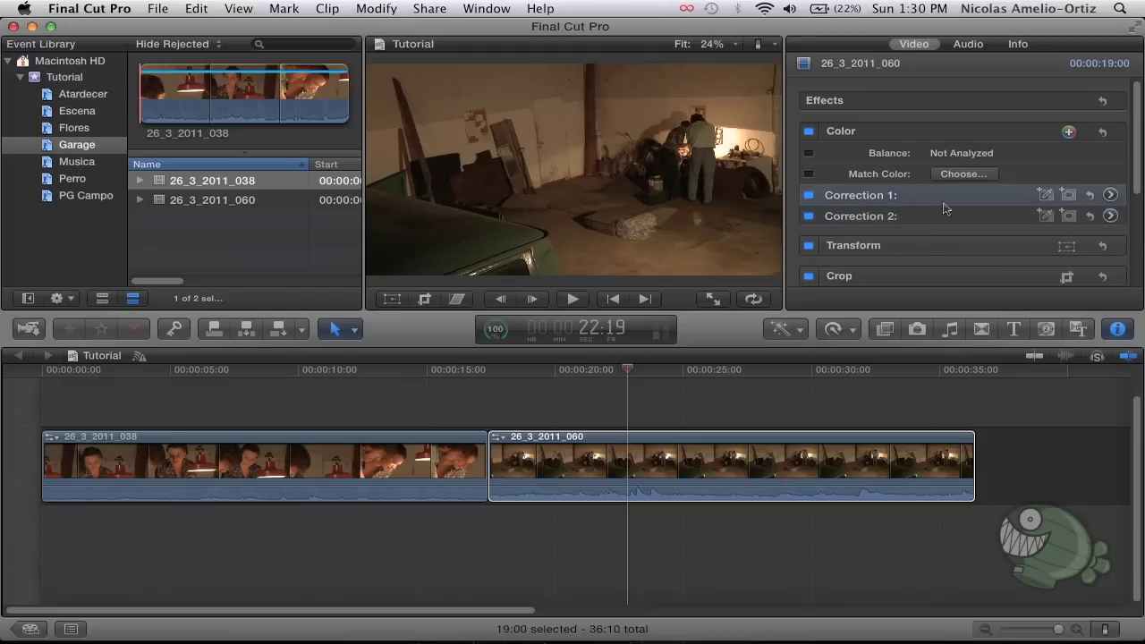
# Step: Open Correction 1's Color Adjustment board on its Color pane
pyautogui.click(1111, 195)
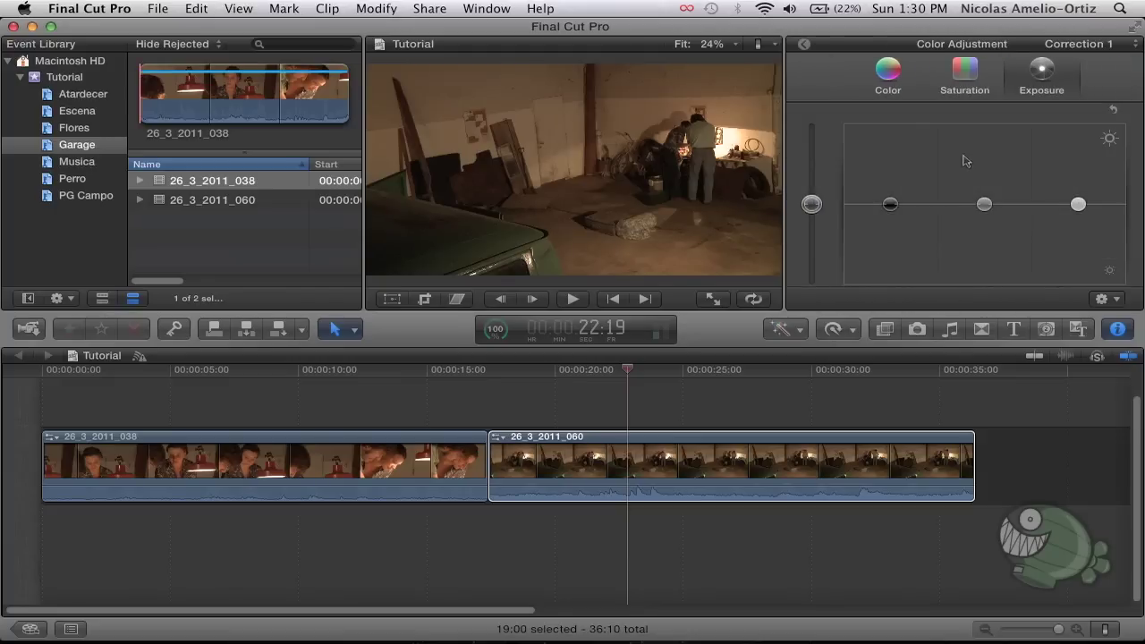
pyautogui.click(1092, 50)
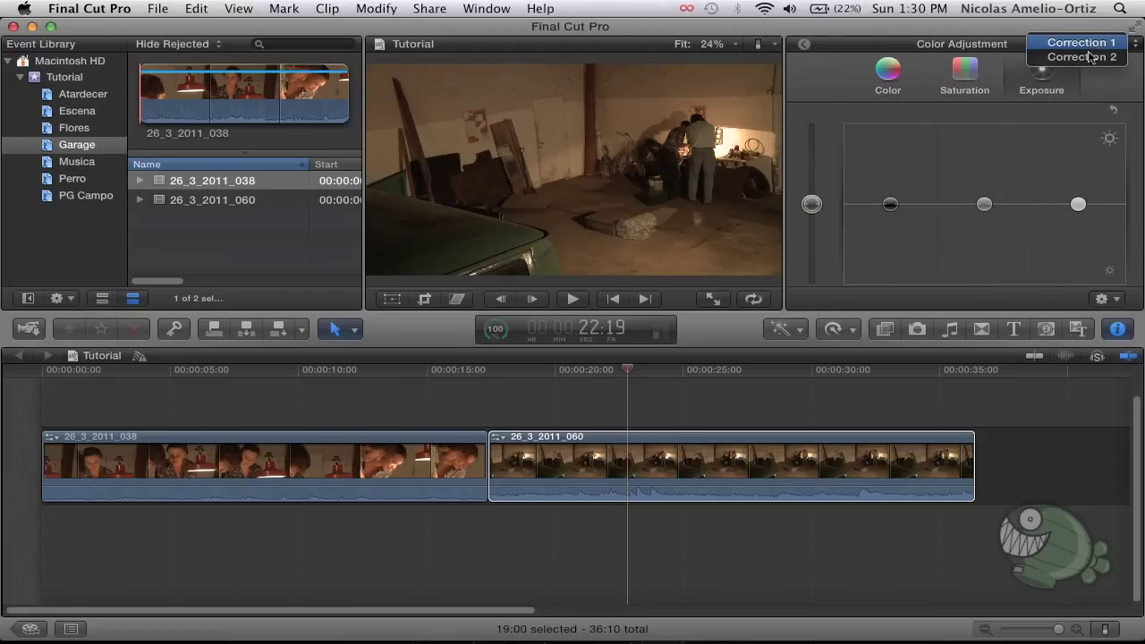
pyautogui.click(1098, 49)
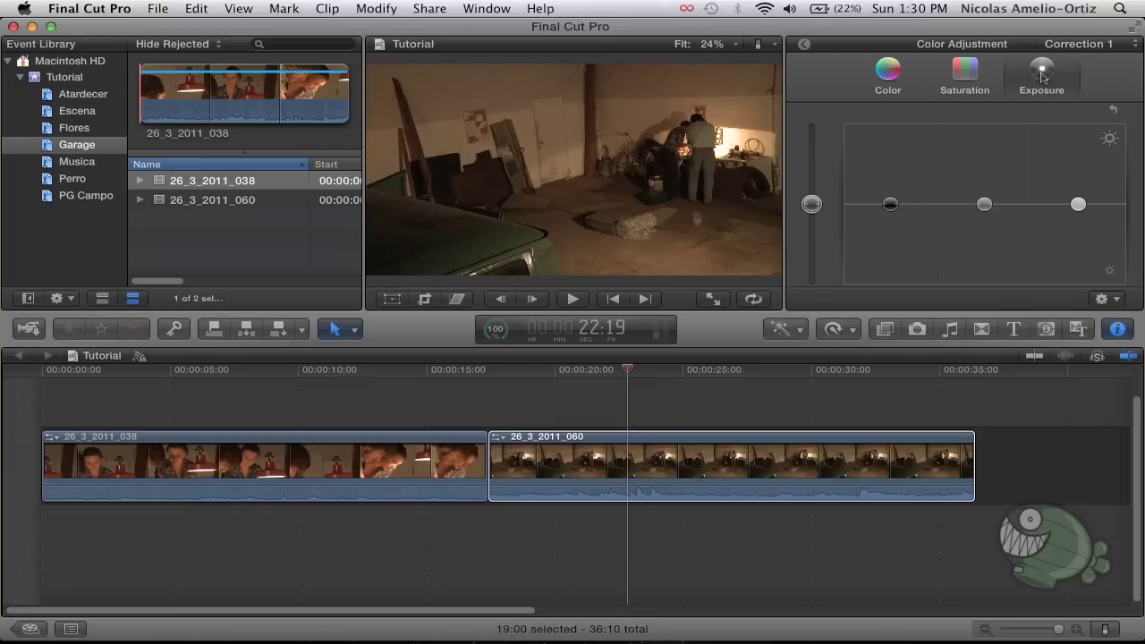
pyautogui.click(966, 77)
pyautogui.click(898, 77)
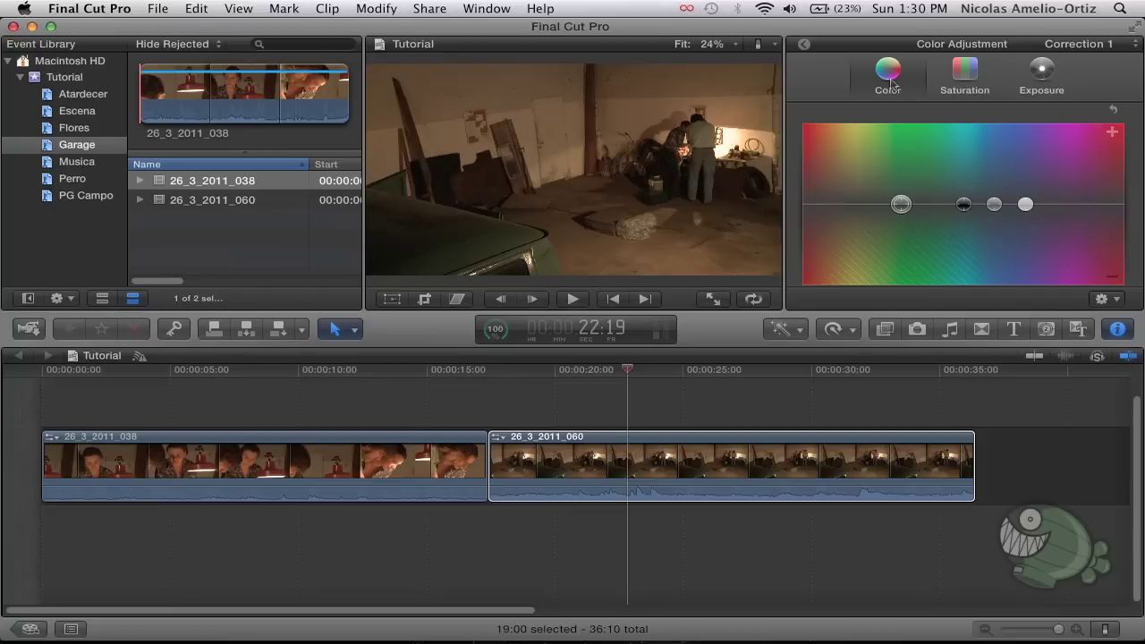
pyautogui.click(963, 77)
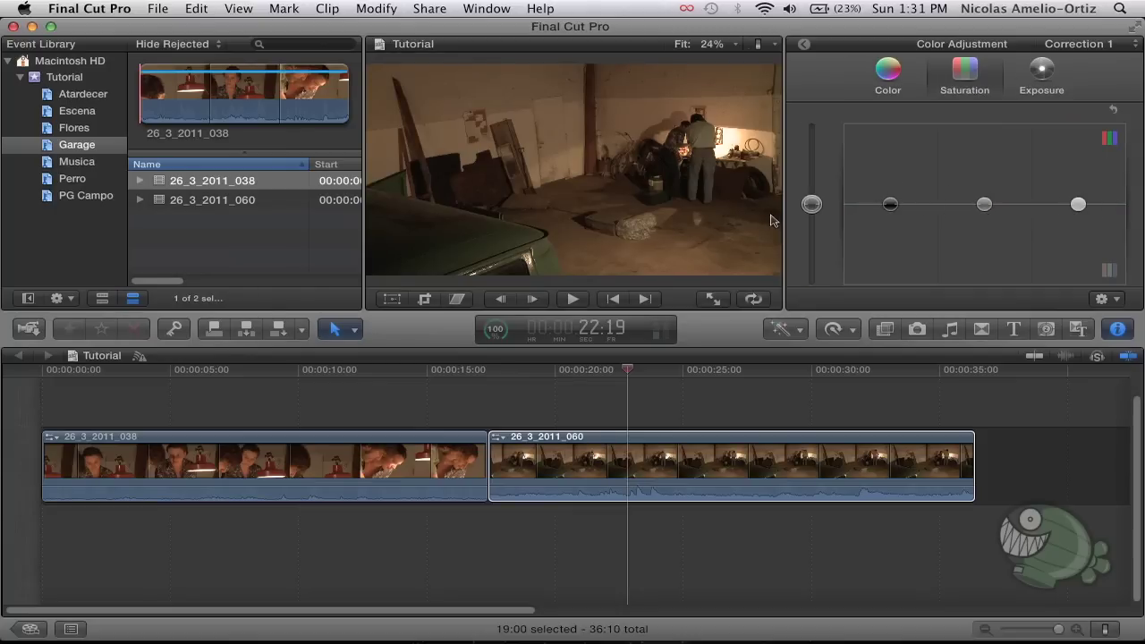
pyautogui.click(1046, 73)
pyautogui.click(960, 76)
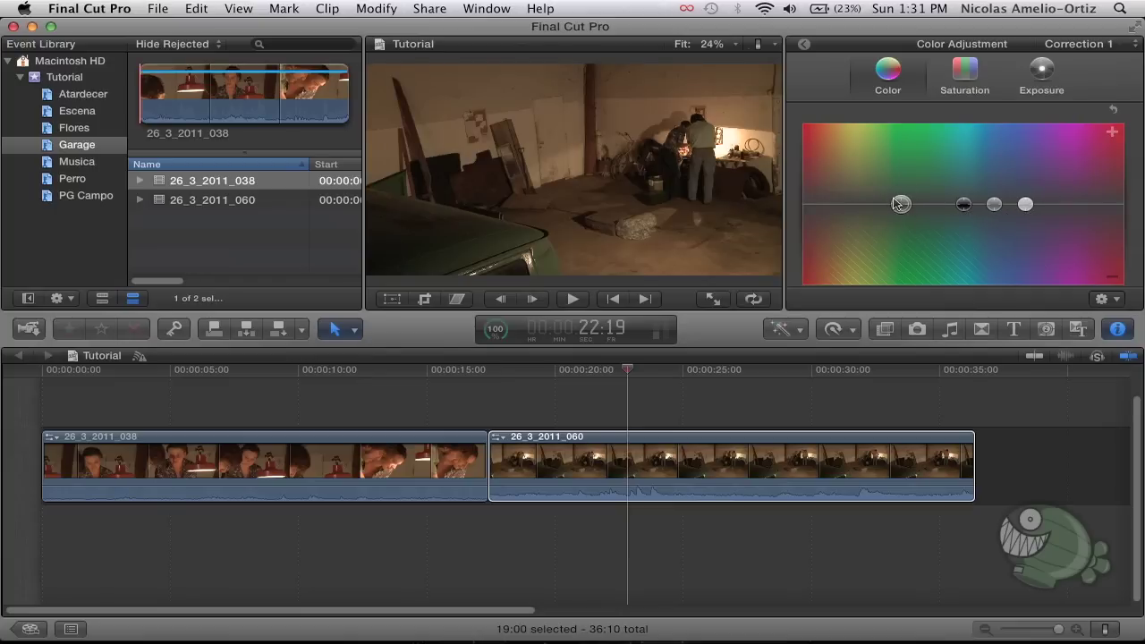
pyautogui.click(966, 84)
pyautogui.click(1040, 78)
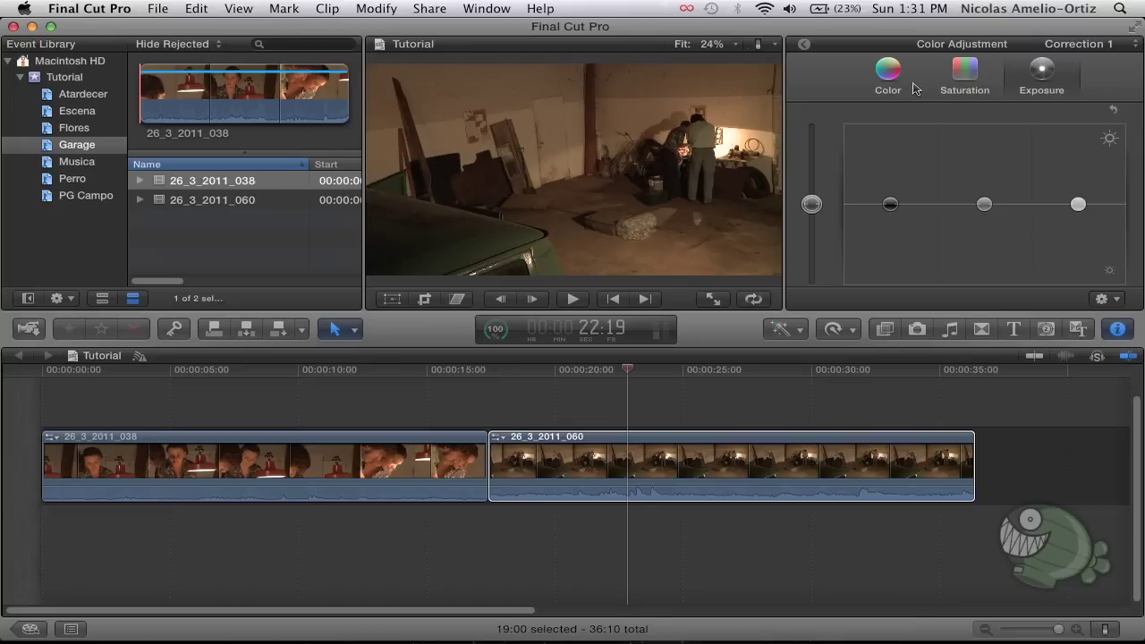
pyautogui.click(883, 89)
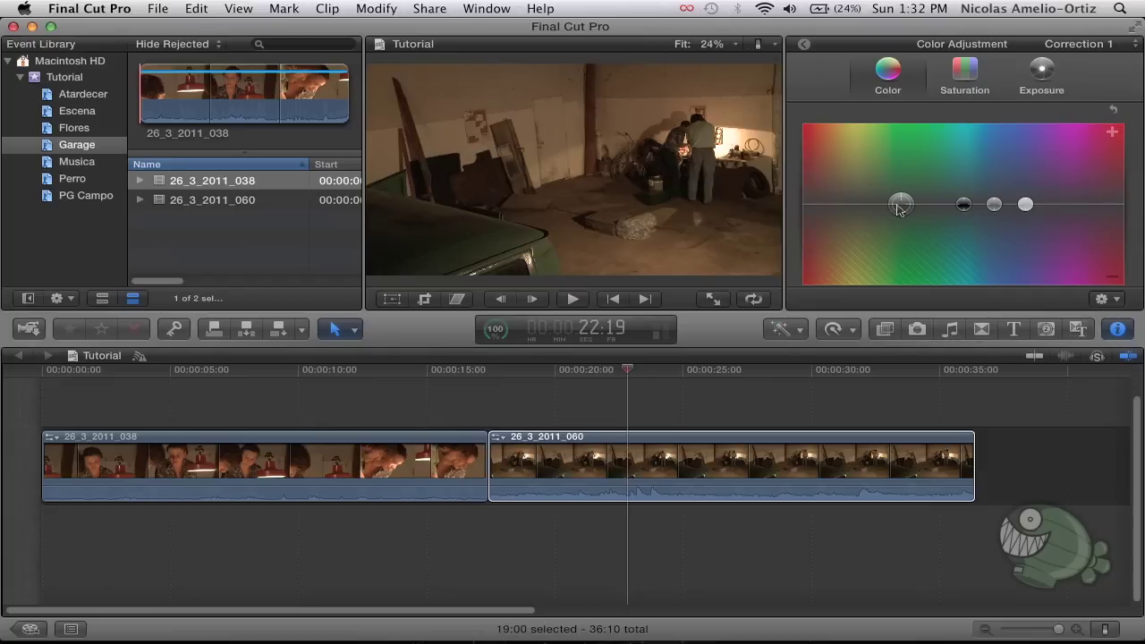
pyautogui.moveTo(900, 205); pyautogui.dragTo(808, 181)
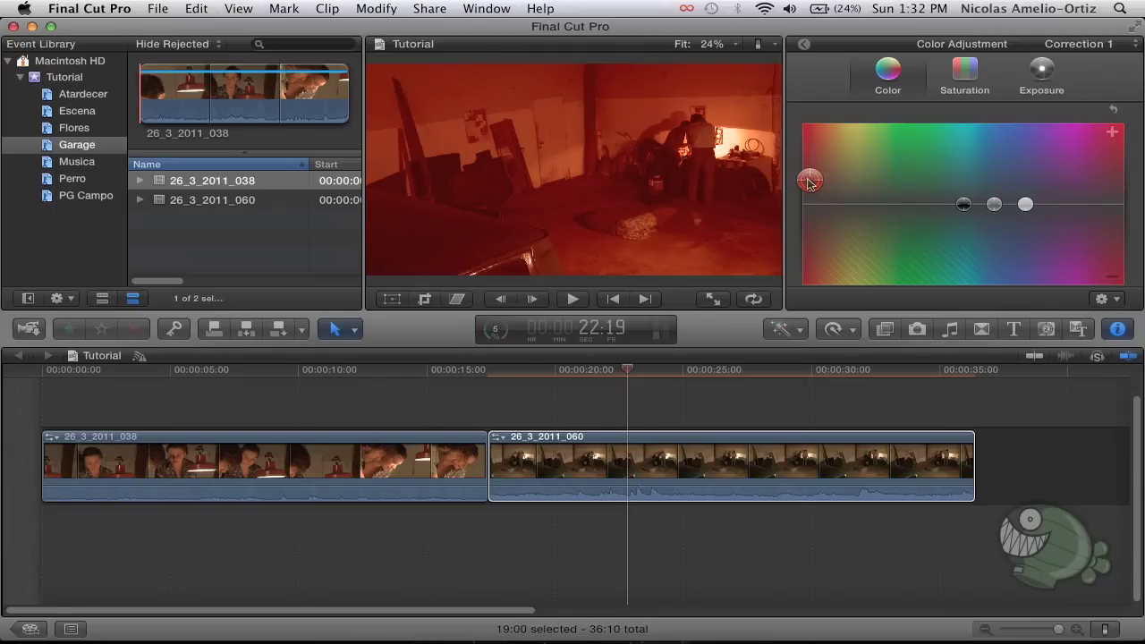
# Step: Return Correction 1's global tint puck to neutral, removing the teal cast
pyautogui.moveTo(810, 182); pyautogui.dragTo(802, 125)
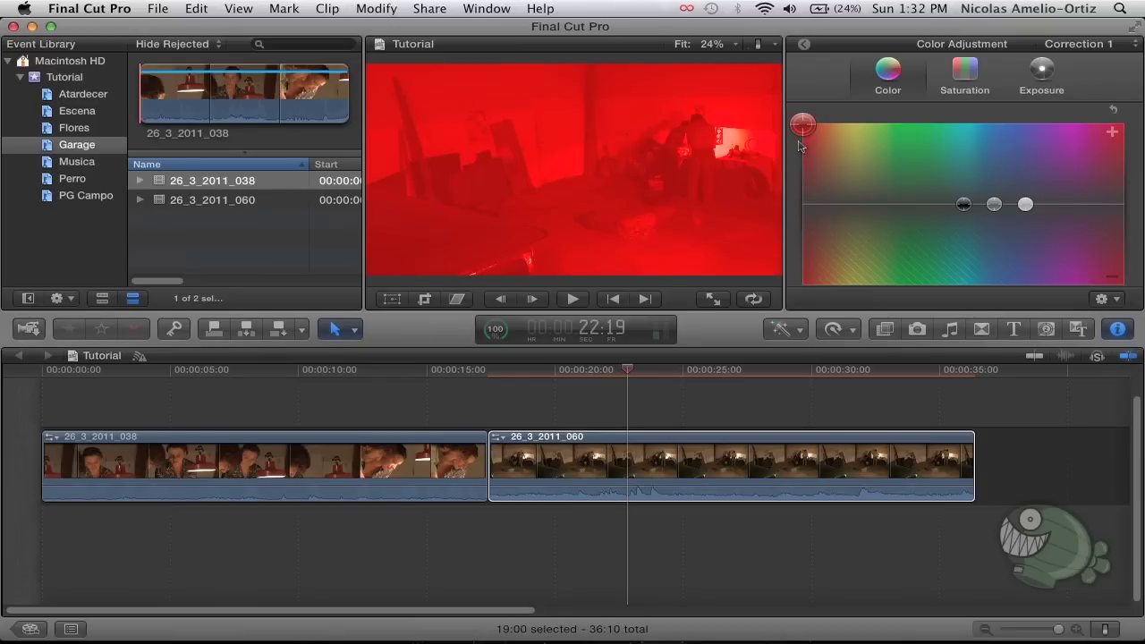
pyautogui.moveTo(800, 132); pyautogui.dragTo(789, 215)
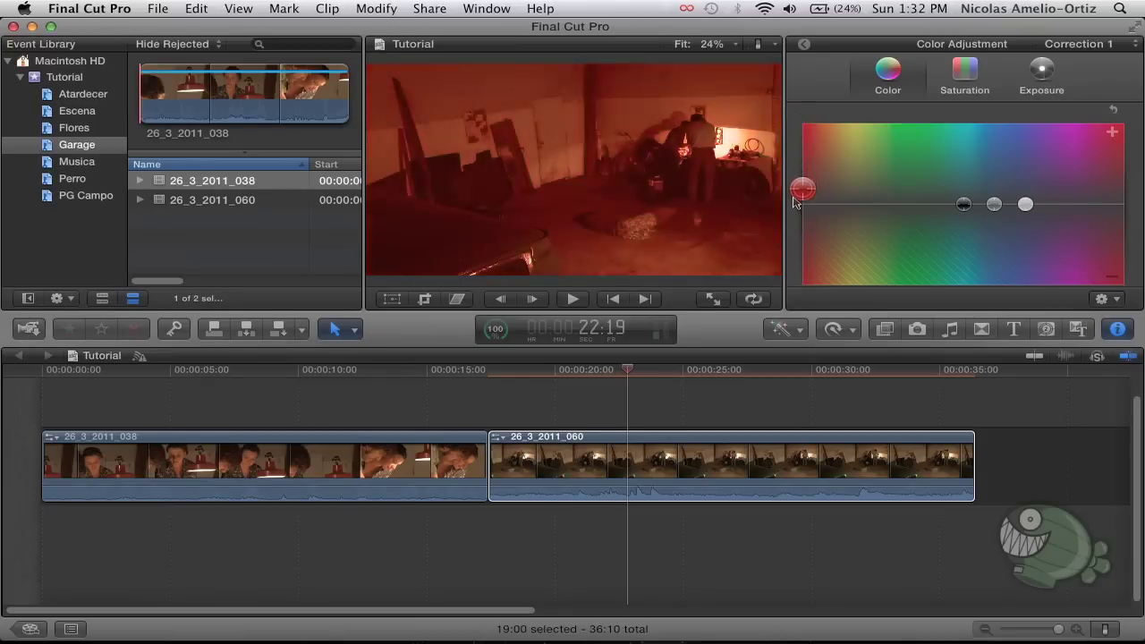
pyautogui.moveTo(787, 214); pyautogui.dragTo(786, 215)
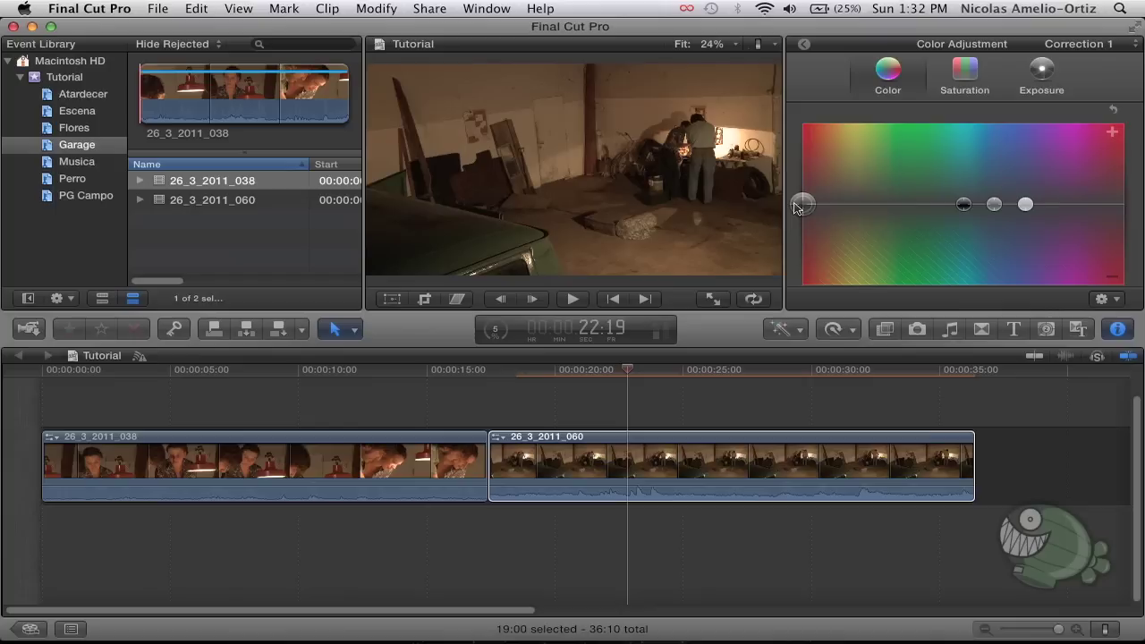
pyautogui.moveTo(797, 208); pyautogui.dragTo(756, 266)
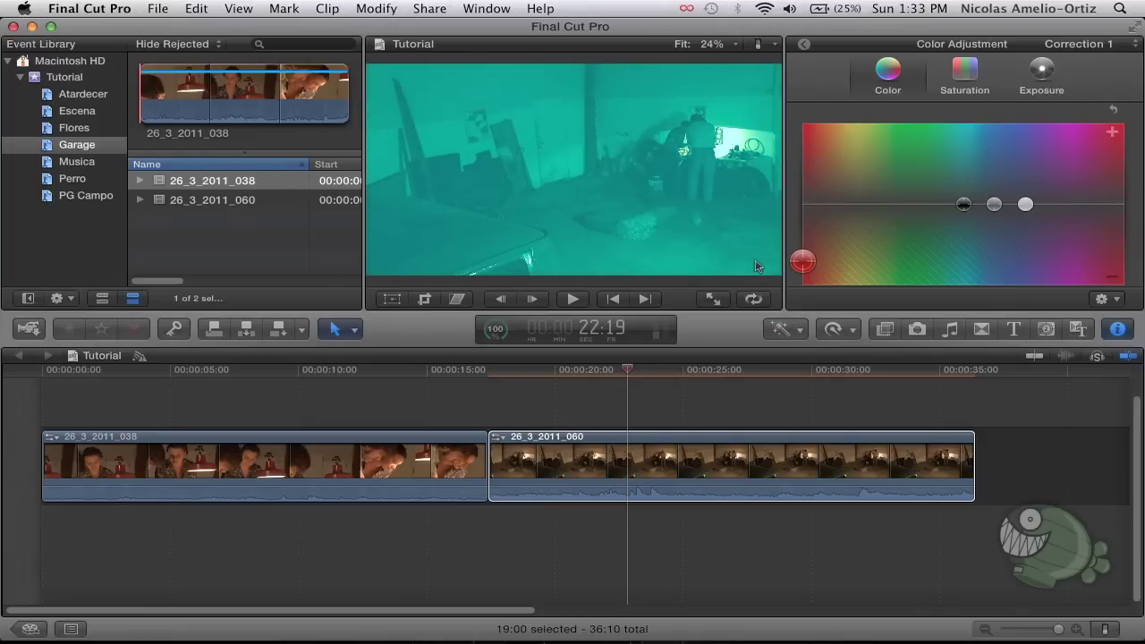
pyautogui.moveTo(755, 265)
pyautogui.mouseDown()
pyautogui.moveTo(1046, 262)
pyautogui.moveTo(765, 261)
pyautogui.moveTo(739, 208)
pyautogui.mouseUp()
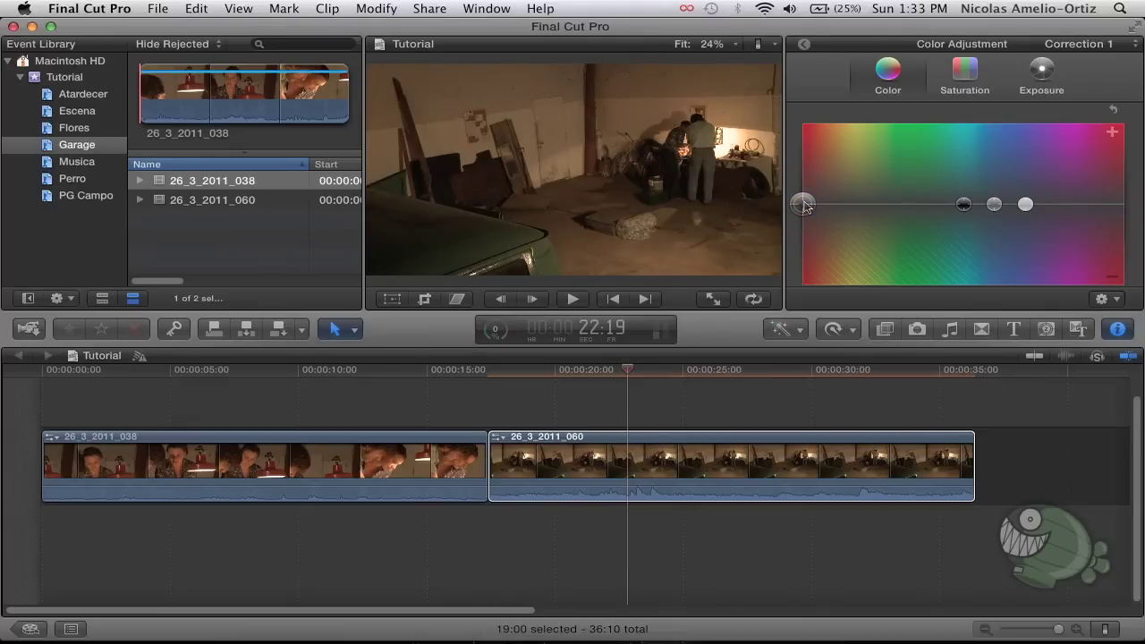
pyautogui.click(963, 204)
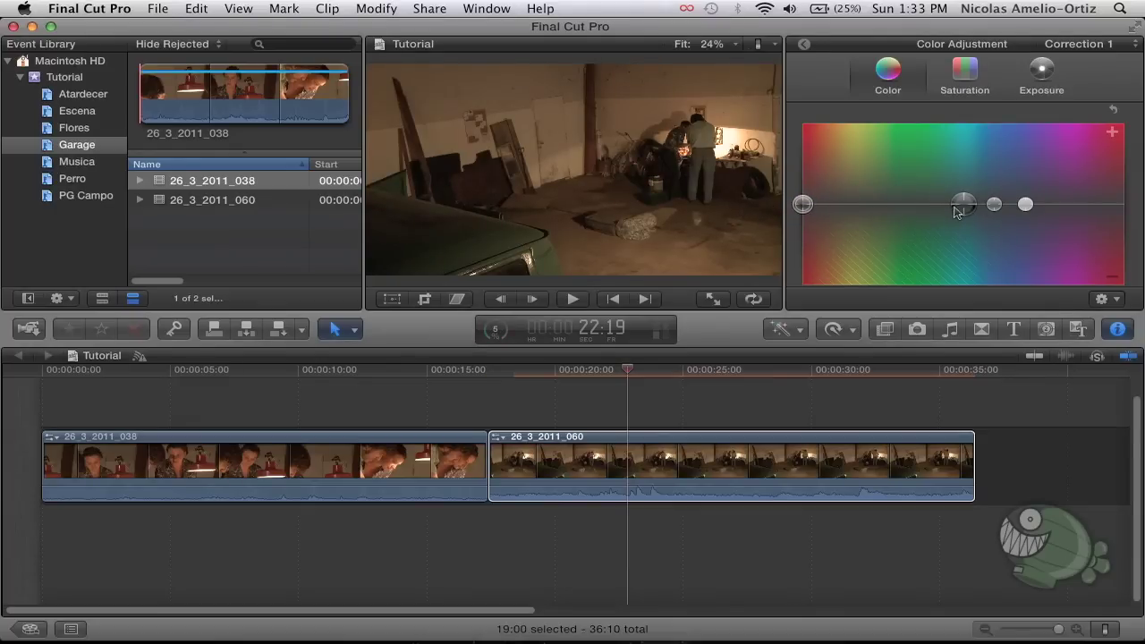
pyautogui.click(992, 205)
pyautogui.click(1025, 205)
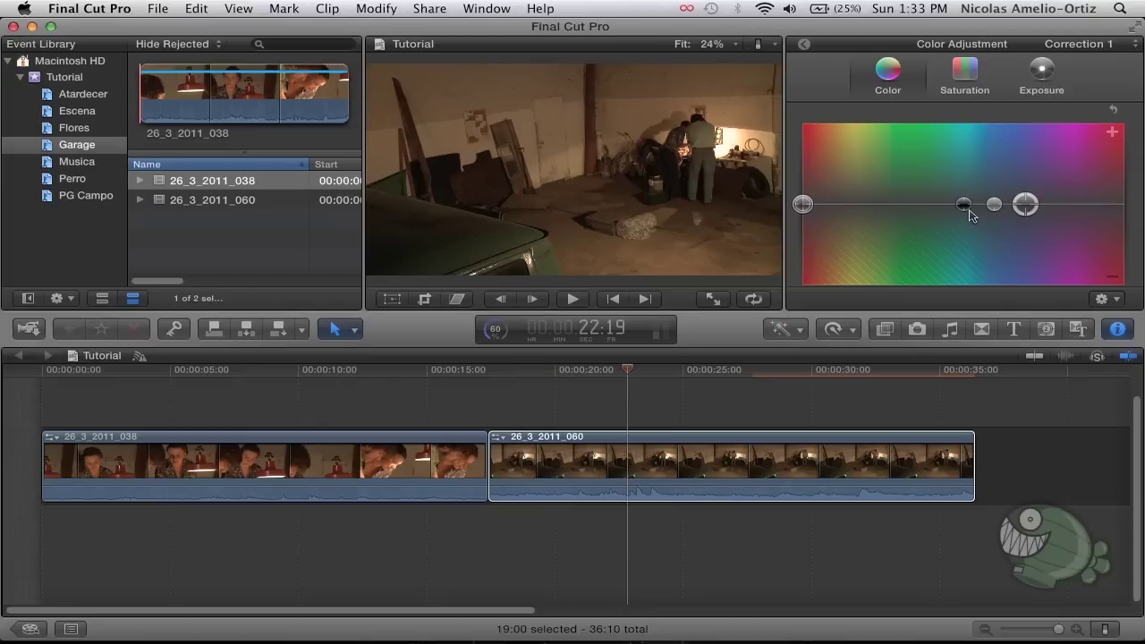
pyautogui.click(963, 205)
pyautogui.click(992, 205)
pyautogui.click(1025, 204)
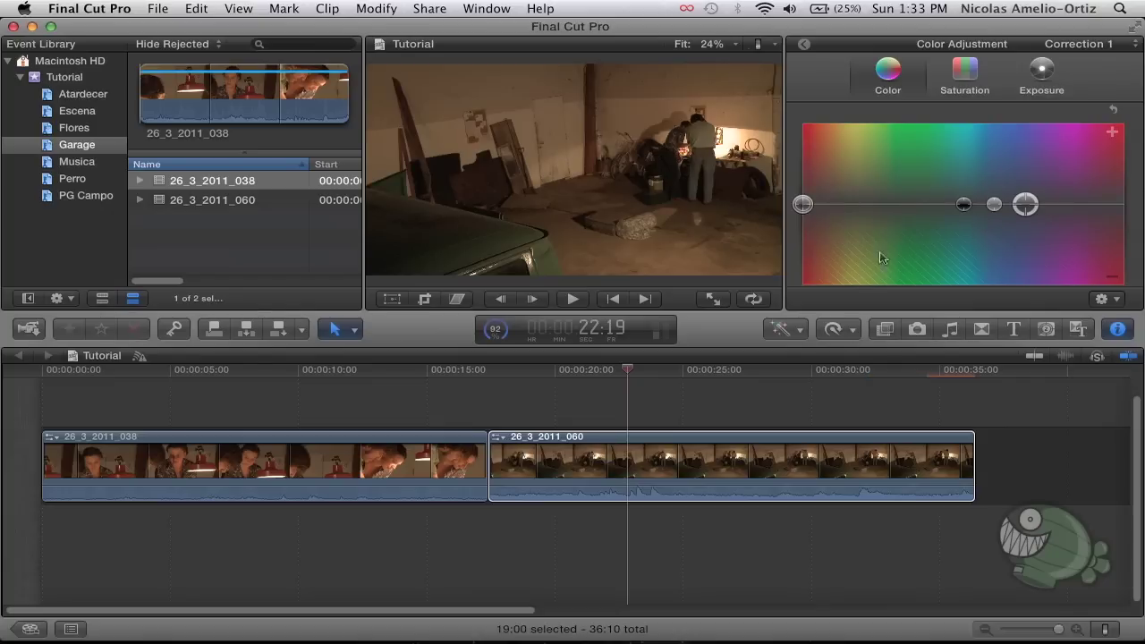
pyautogui.click(964, 206)
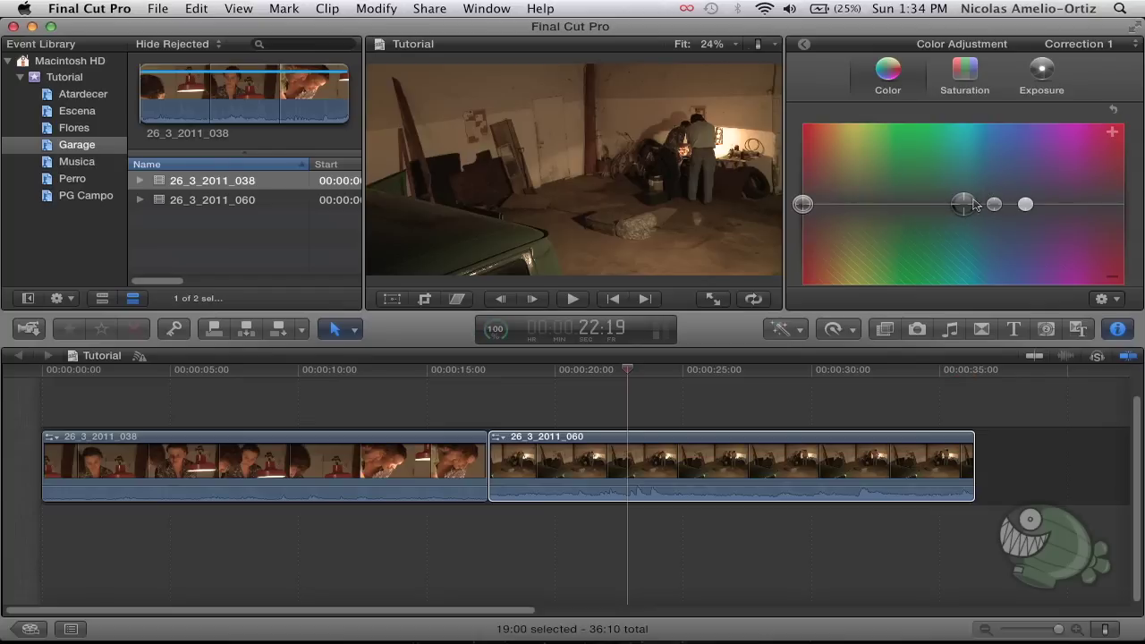
# Step: Tint the shadows blue at 231° and 10%, with a taller viewer and inspector
pyautogui.moveTo(967, 208); pyautogui.dragTo(1012, 198)
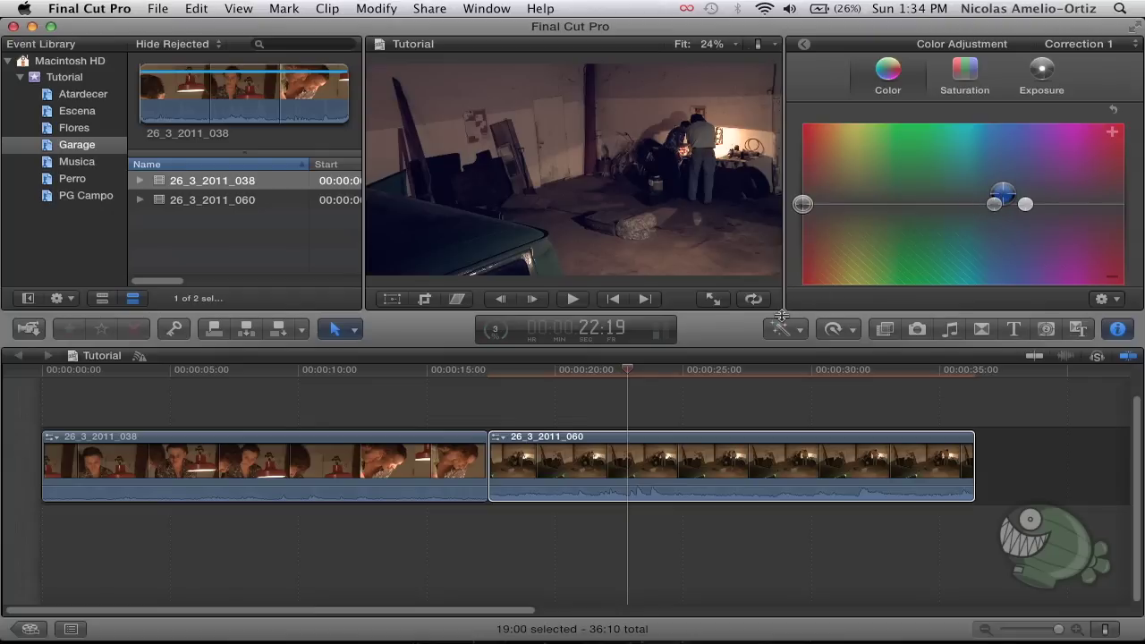
pyautogui.moveTo(780, 315); pyautogui.dragTo(784, 473)
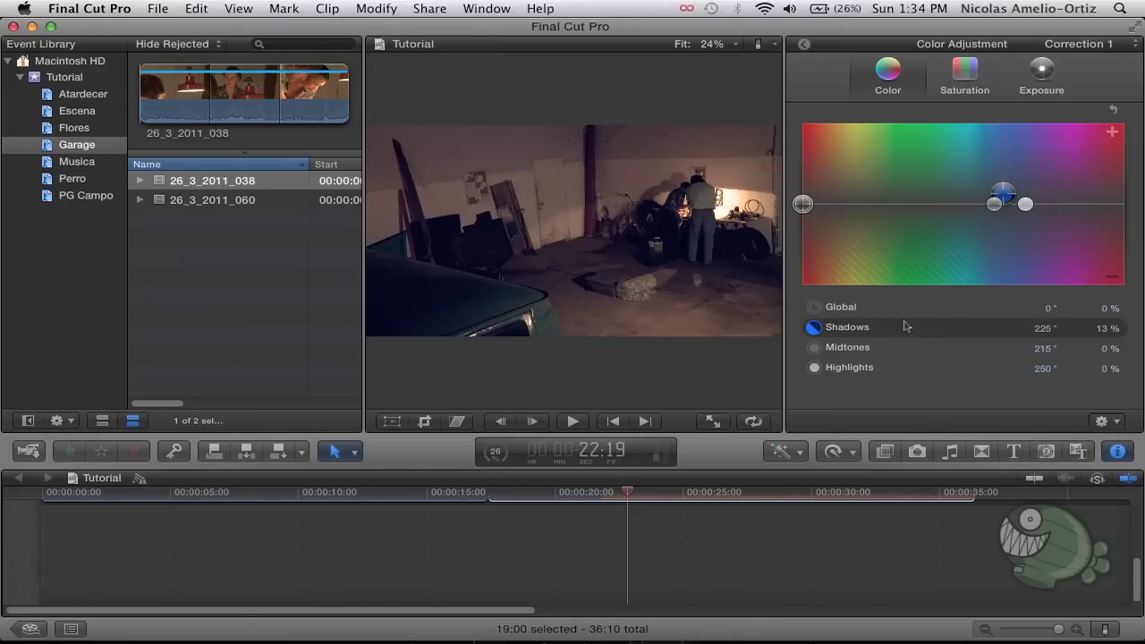
pyautogui.click(1045, 331)
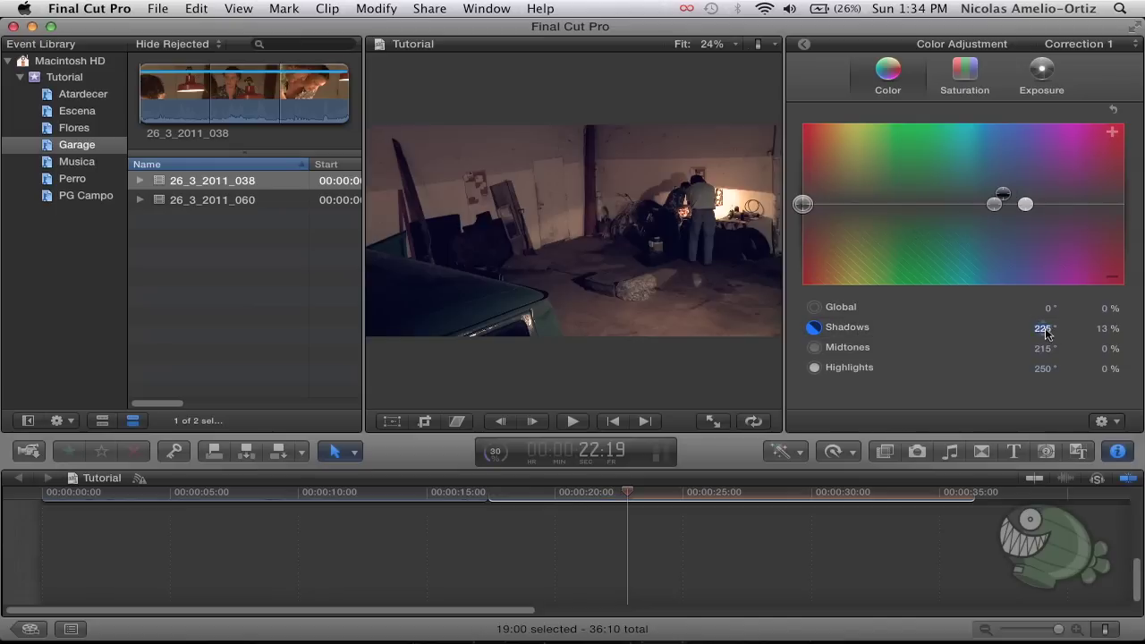
pyautogui.press('Up')
pyautogui.press('Up')
pyautogui.press('Up')
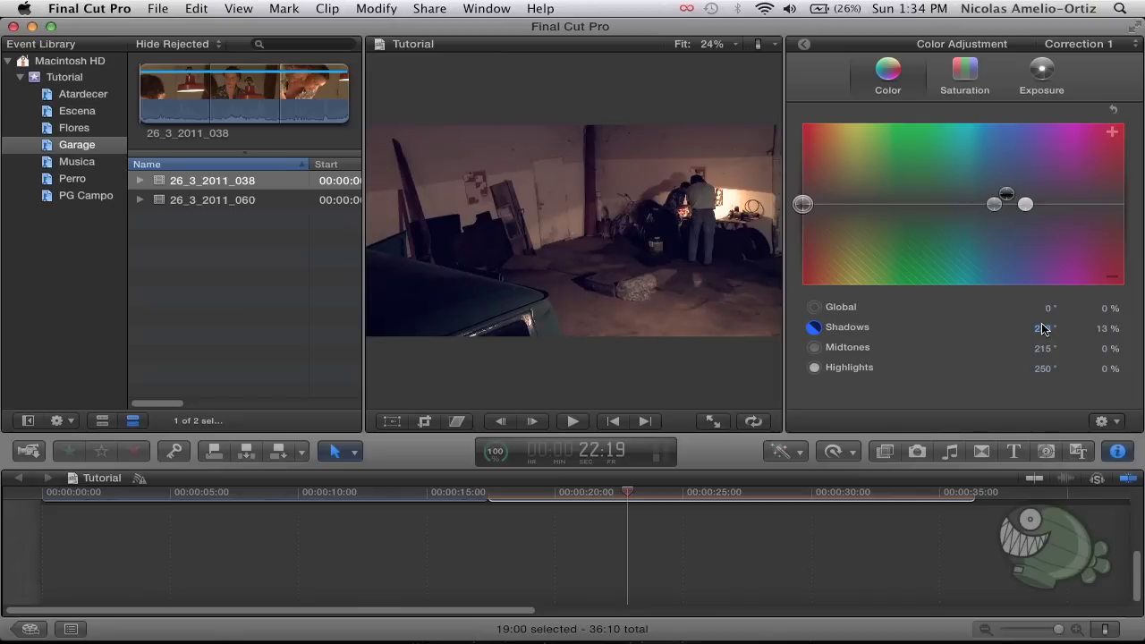
pyautogui.click(1103, 329)
pyautogui.press('Up')
pyautogui.press('Up')
pyautogui.press('Up')
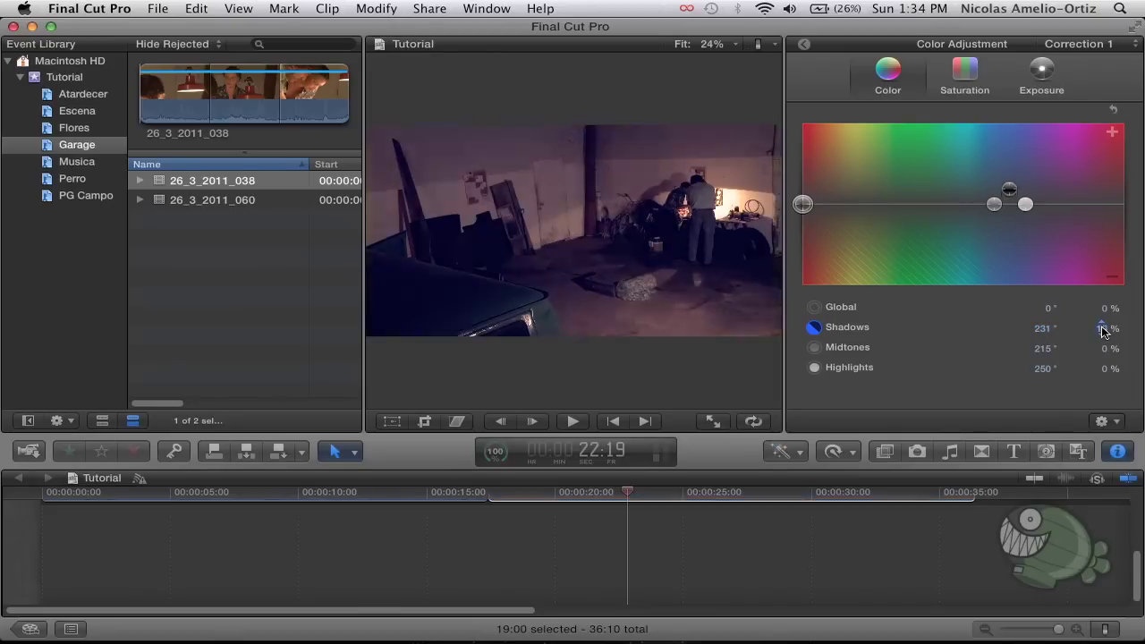
pyautogui.press('Up')
pyautogui.press('Up')
pyautogui.press('Up')
pyautogui.press('Up')
pyautogui.press('Up')
pyautogui.press('Up')
pyautogui.press('Up')
pyautogui.press('Up')
pyautogui.press('Up')
pyautogui.press('Down')
pyautogui.press('Down')
pyautogui.press('Down')
pyautogui.press('Down')
pyautogui.press('Down')
pyautogui.press('Down')
pyautogui.press('Down')
pyautogui.press('Down')
pyautogui.press('Down')
pyautogui.press('Down')
pyautogui.press('Down')
pyautogui.press('Down')
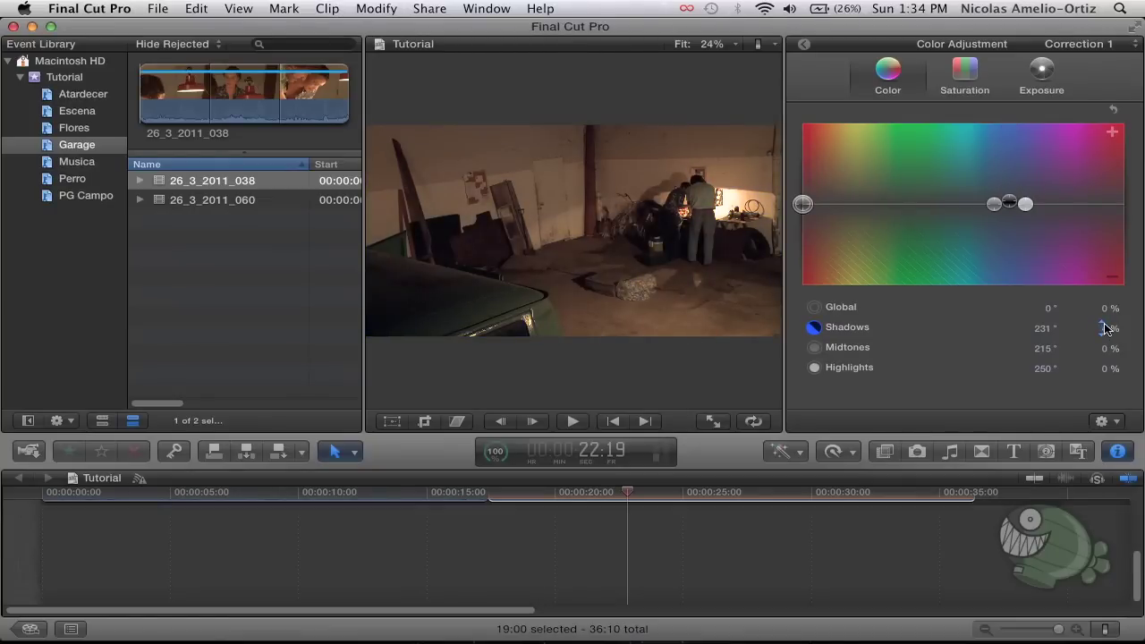
pyautogui.press('Up')
pyautogui.press('Up')
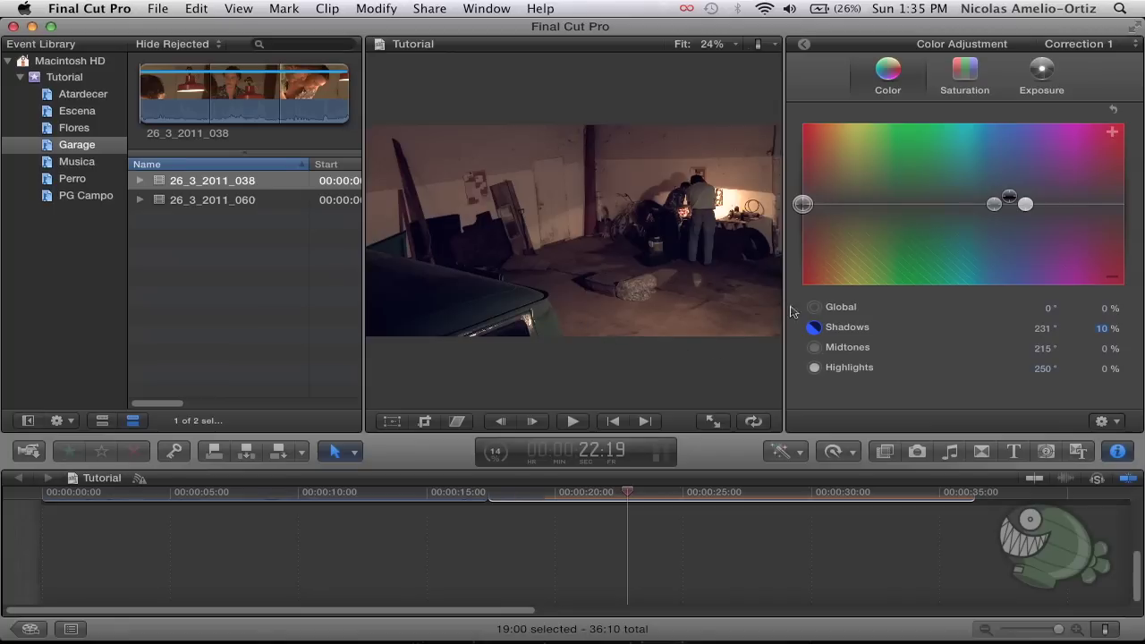
pyautogui.moveTo(993, 206); pyautogui.dragTo(992, 202)
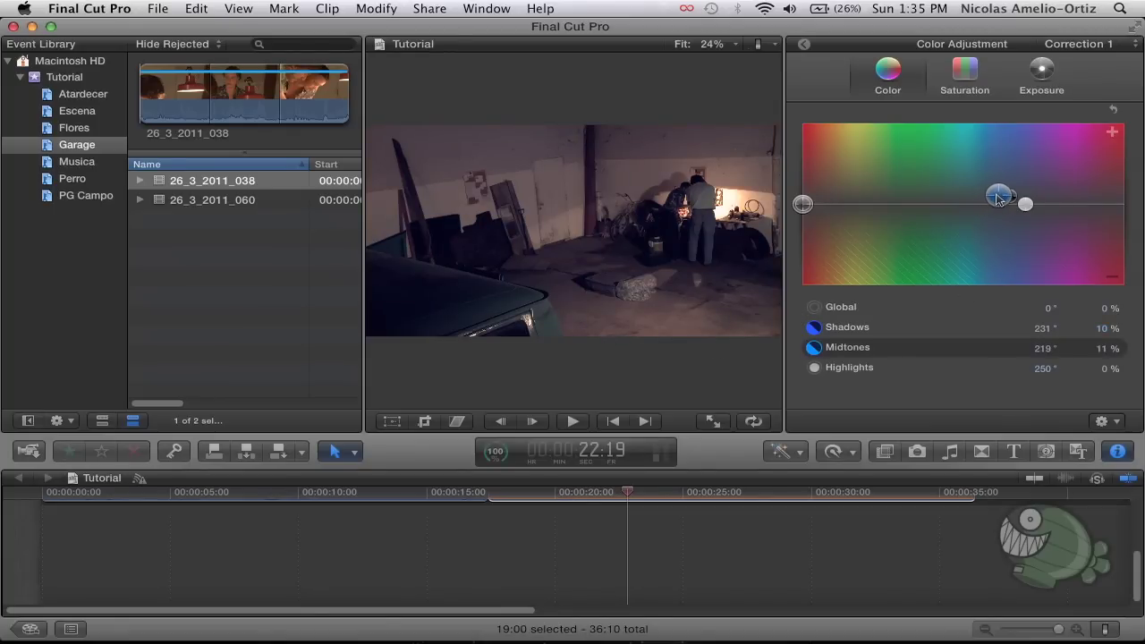
# Step: Drag the midtones tint toward blue
pyautogui.moveTo(991, 202); pyautogui.dragTo(971, 197)
pyautogui.moveTo(977, 194); pyautogui.dragTo(979, 201)
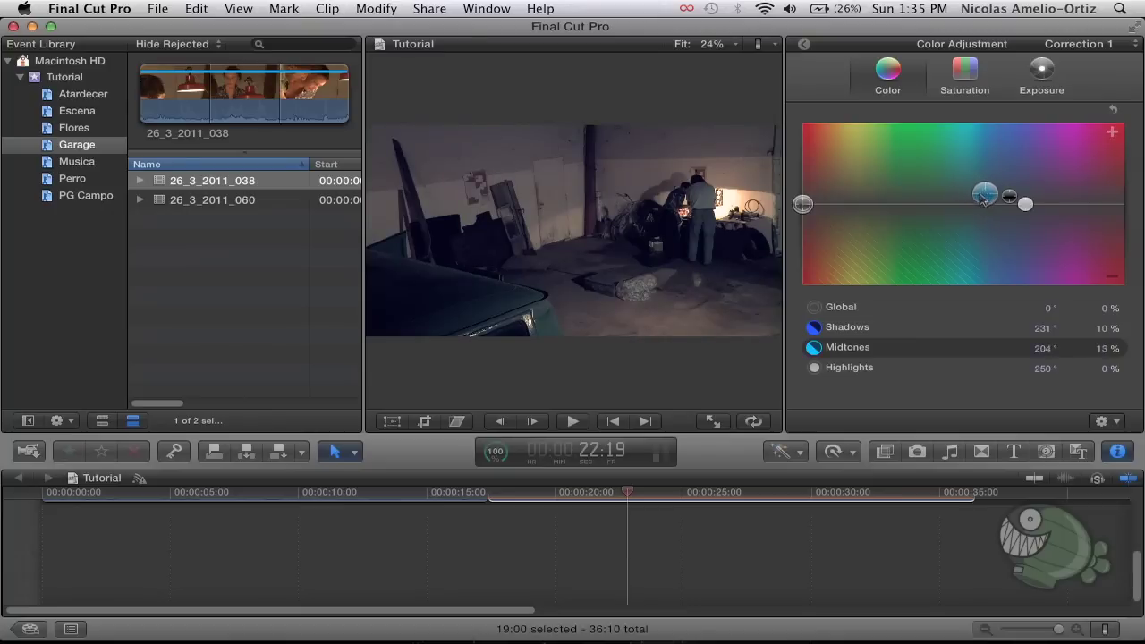
pyautogui.moveTo(978, 201); pyautogui.dragTo(1013, 200)
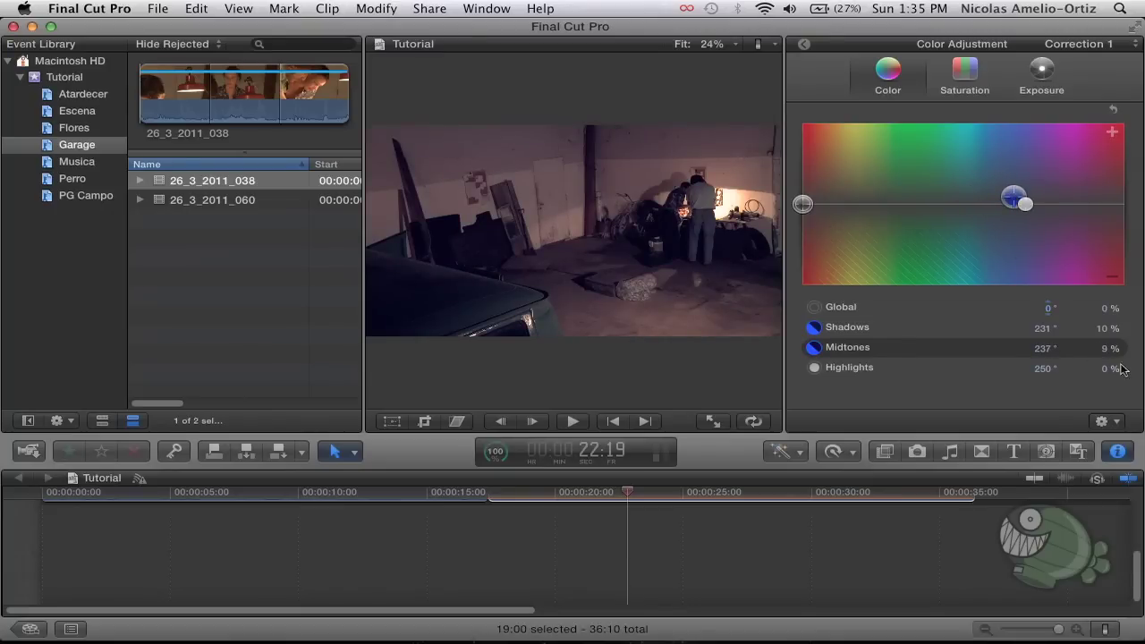
# Step: Set shadows and midtones hue to 230°, with midtones at 10%
pyautogui.click(1042, 328)
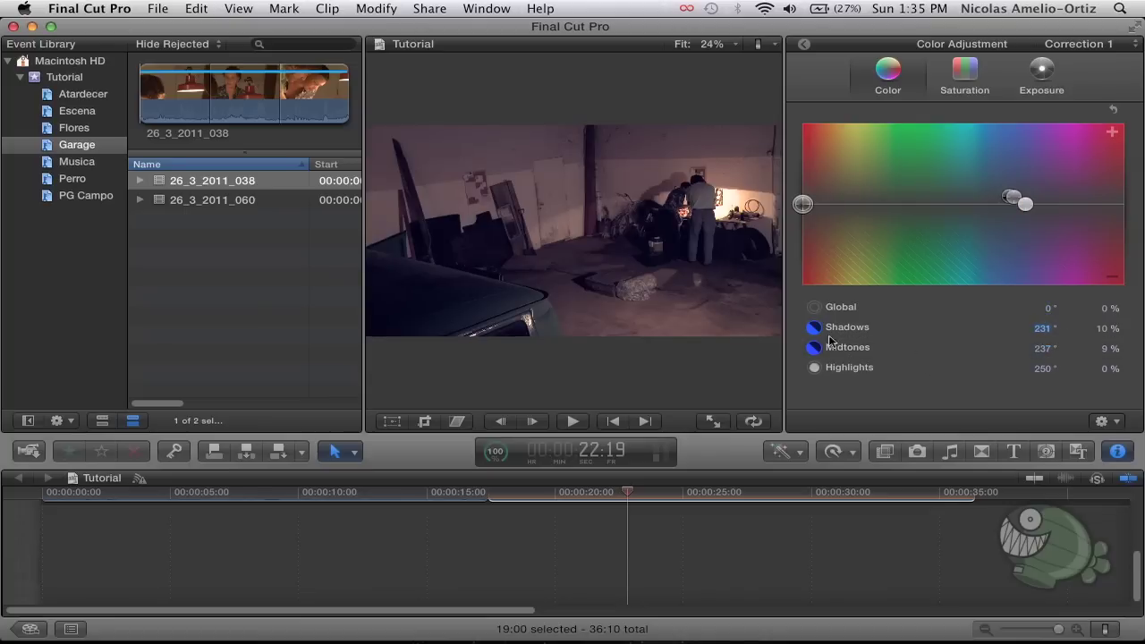
pyautogui.write('230')
pyautogui.press('Tab')
pyautogui.click(1040, 348)
pyautogui.write('2')
pyautogui.press('Return')
pyautogui.click(1104, 349)
pyautogui.write('10')
pyautogui.press('Return')
pyautogui.moveTo(1026, 212)
pyautogui.mouseDown()
pyautogui.moveTo(855, 200)
pyautogui.moveTo(851, 189)
pyautogui.mouseUp()
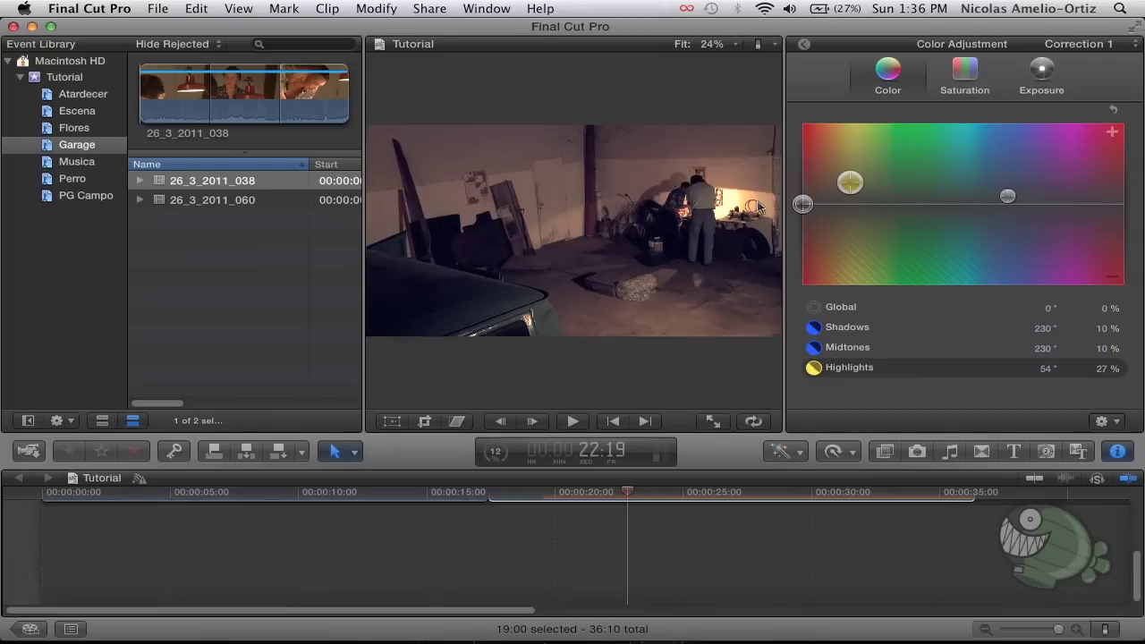
# Step: Set the highlights tint to a subtle warm yellow at 50° and 10%
pyautogui.moveTo(851, 189)
pyautogui.mouseDown()
pyautogui.moveTo(850, 207)
pyautogui.moveTo(849, 196)
pyautogui.mouseUp()
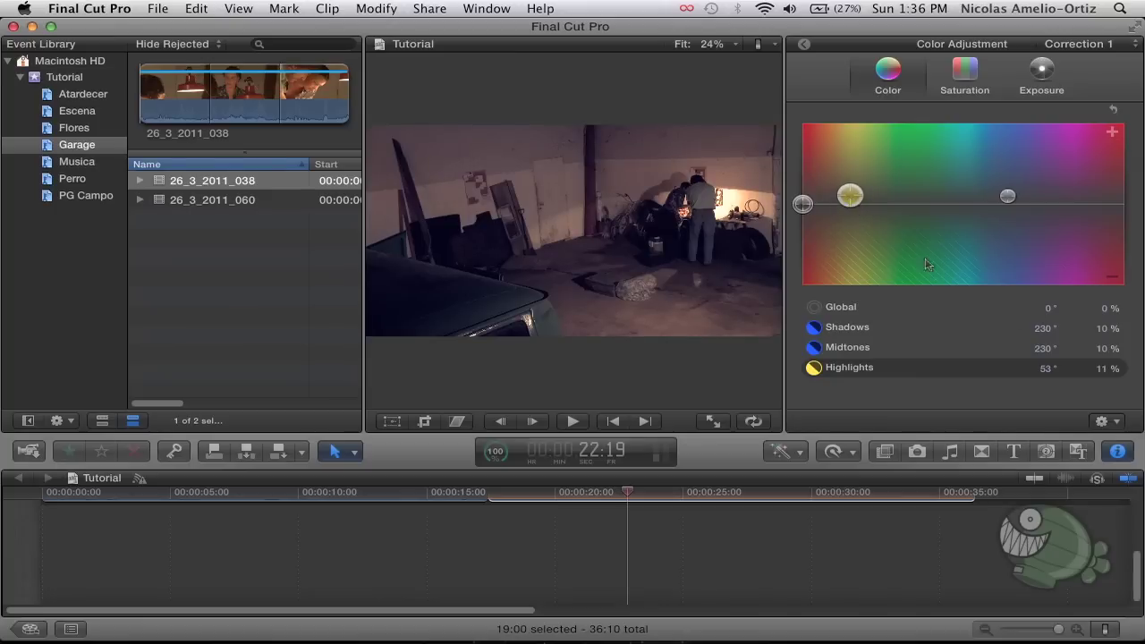
pyautogui.click(1098, 368)
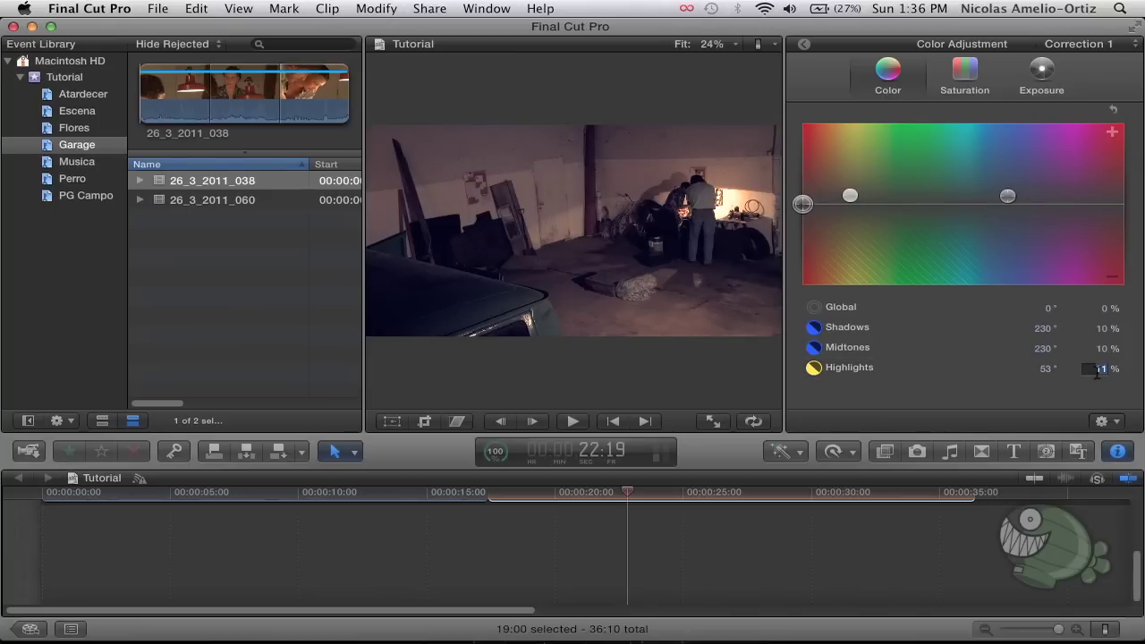
pyautogui.write('0')
pyautogui.click(1046, 369)
pyautogui.write('0')
pyautogui.press('Return')
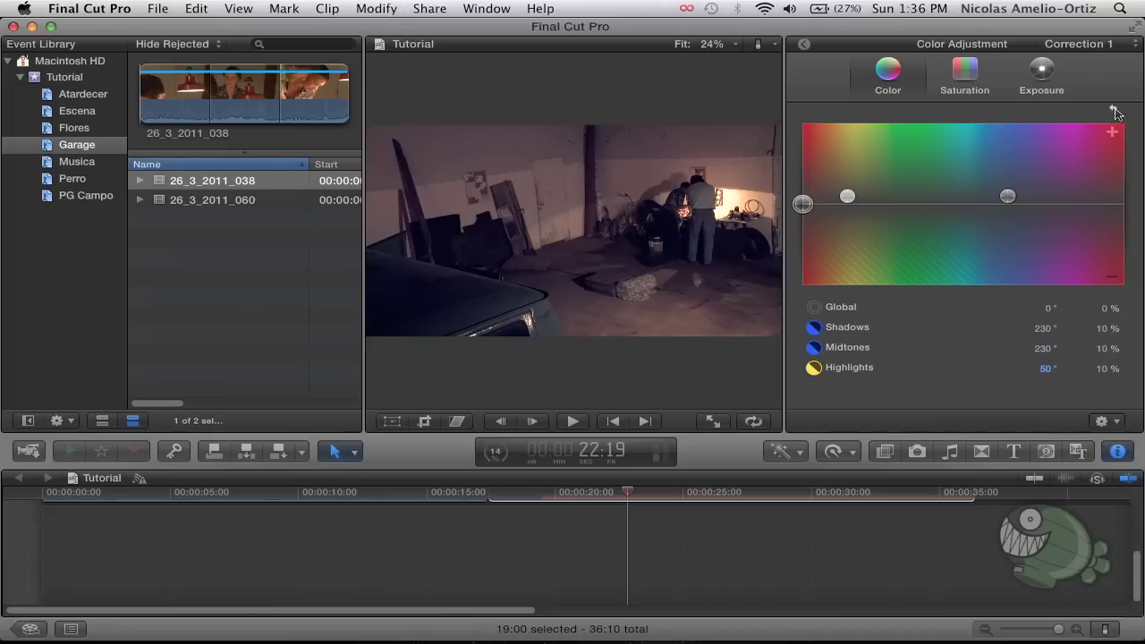
pyautogui.click(1113, 110)
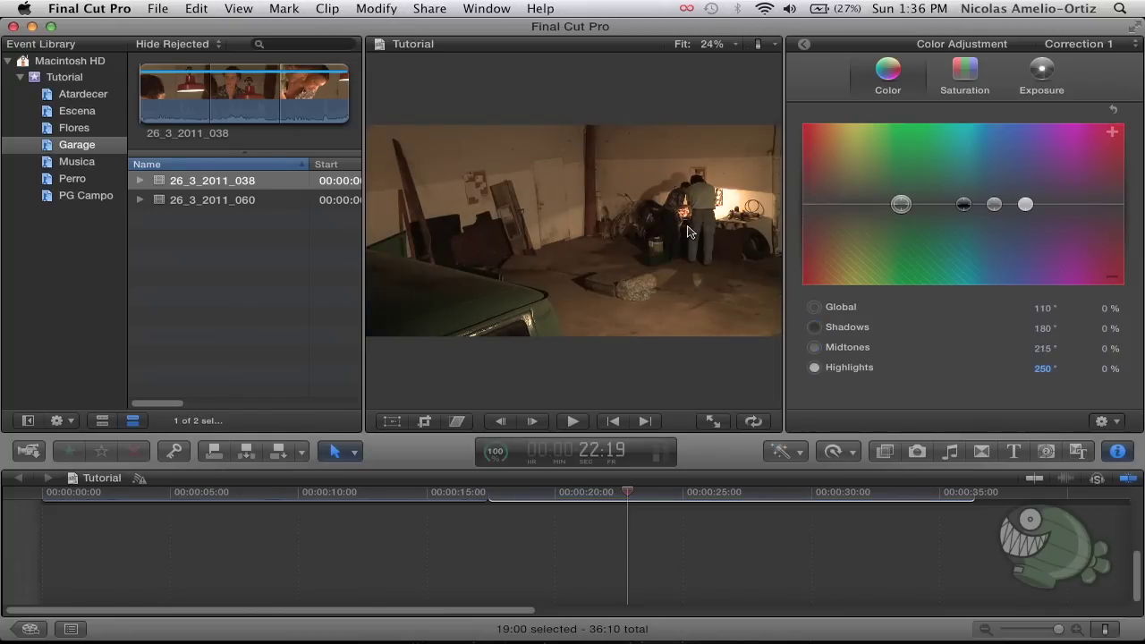
pyautogui.click(195, 8)
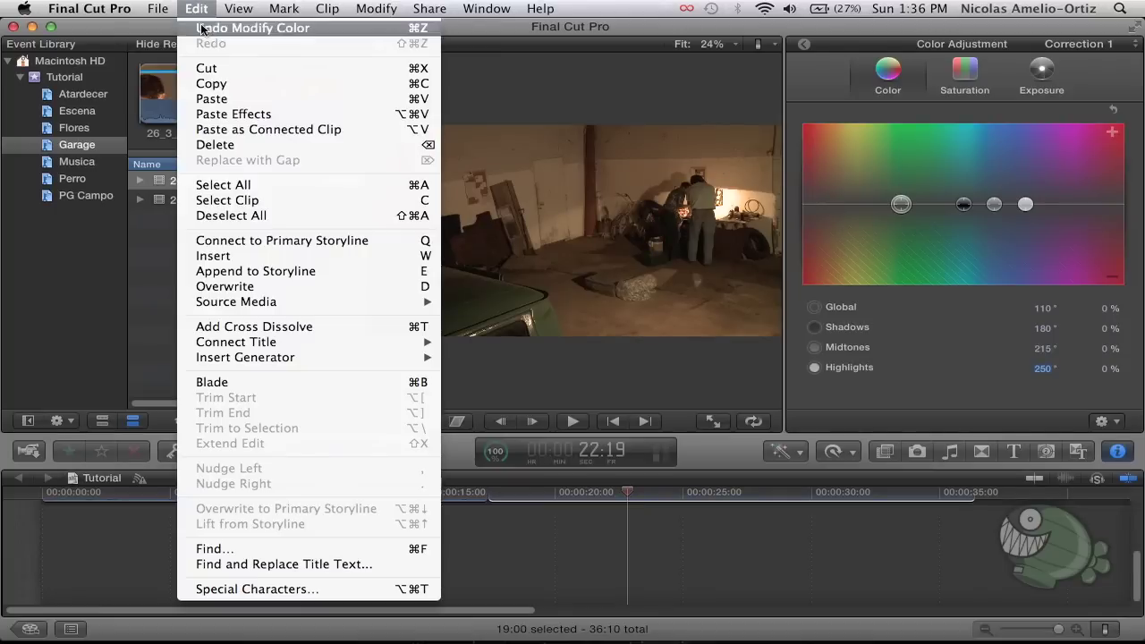
pyautogui.click(199, 28)
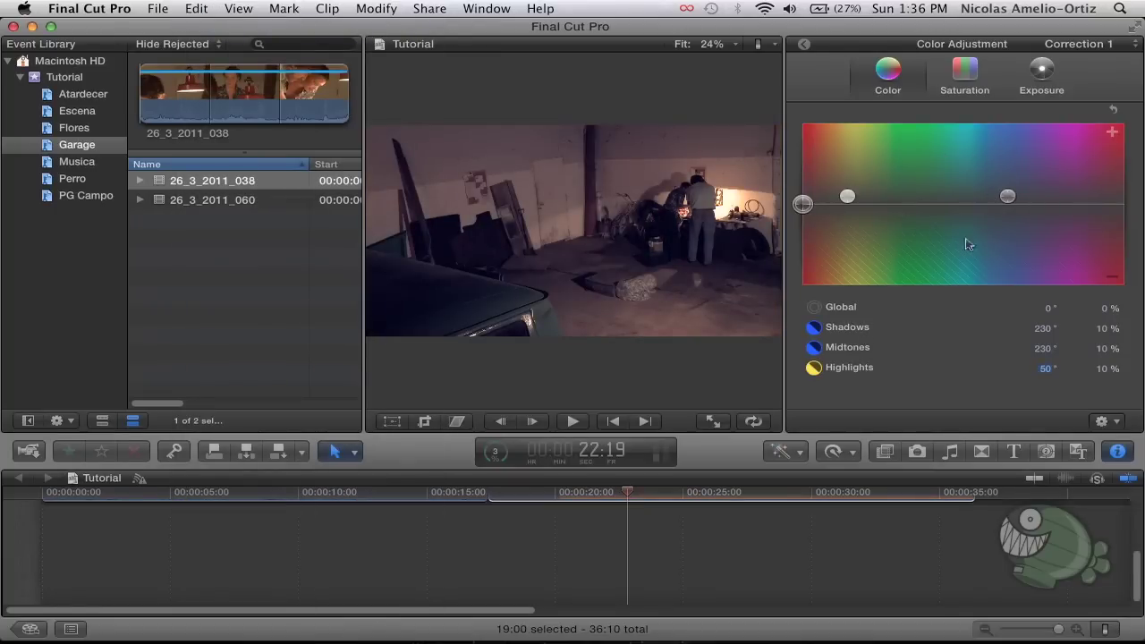
pyautogui.click(980, 90)
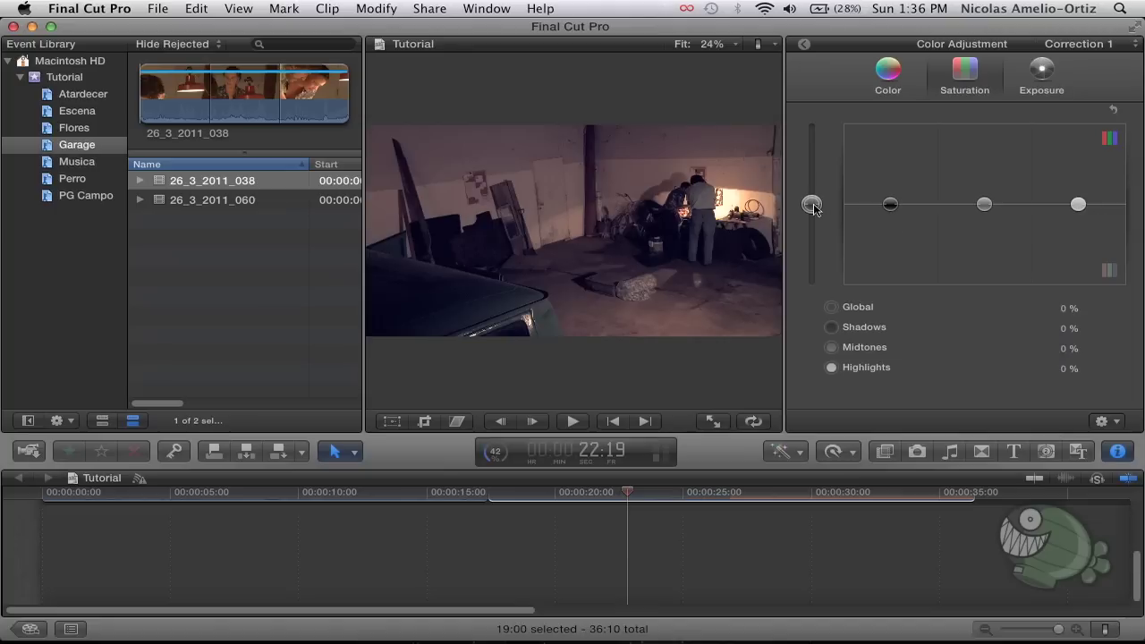
# Step: Lower Correction 1's global saturation to -20%
pyautogui.moveTo(811, 205); pyautogui.dragTo(811, 123)
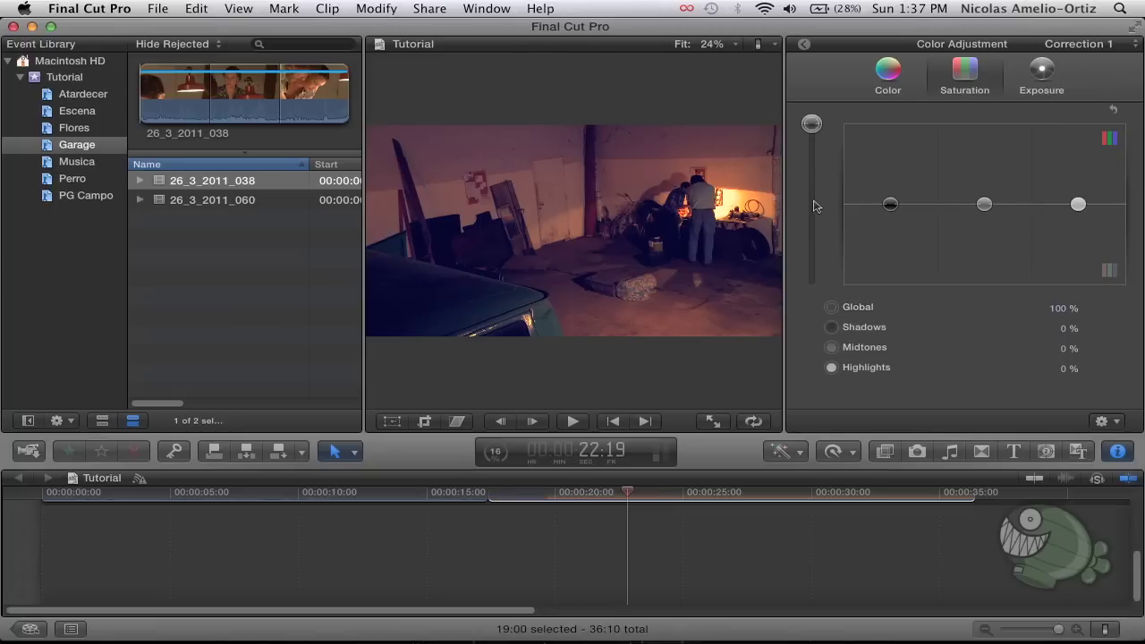
pyautogui.moveTo(811, 123); pyautogui.dragTo(815, 209)
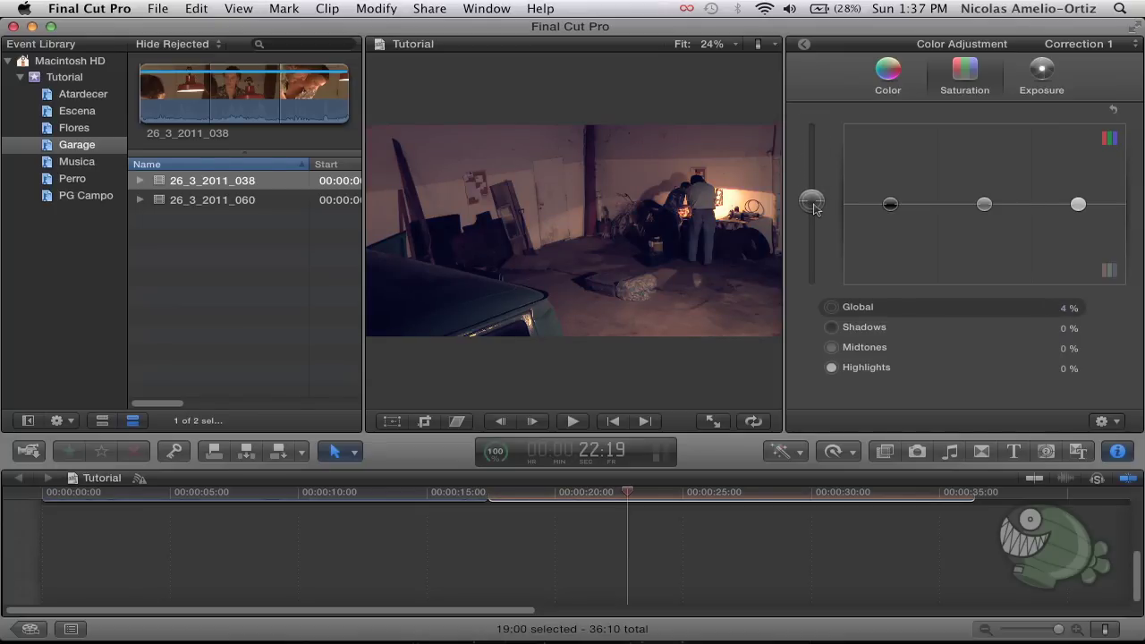
pyautogui.moveTo(813, 209)
pyautogui.mouseDown()
pyautogui.moveTo(819, 306)
pyautogui.moveTo(814, 224)
pyautogui.mouseUp()
pyautogui.click(1058, 310)
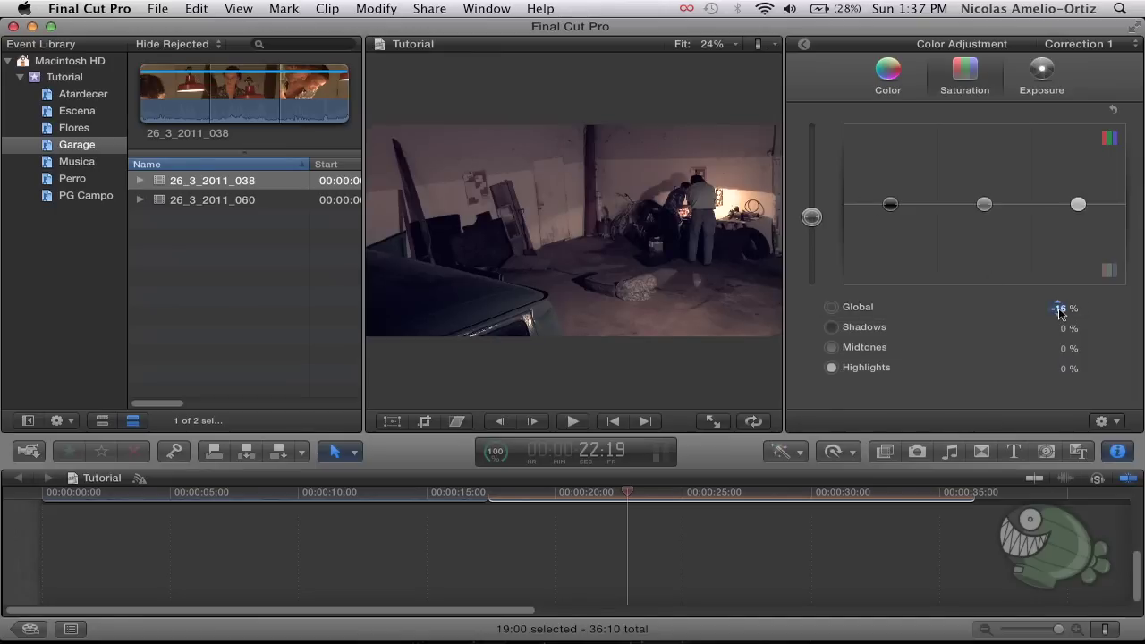
pyautogui.write('-20')
pyautogui.press('Return')
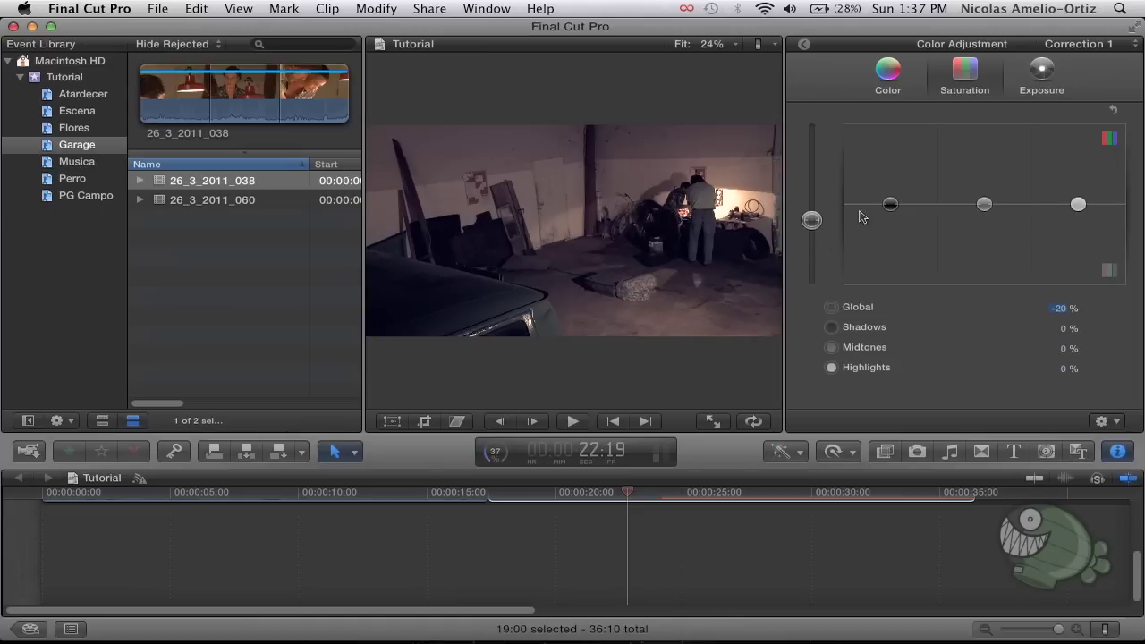
# Step: Push highlights saturation to the top, then settle it at 50%
pyautogui.moveTo(1080, 205); pyautogui.dragTo(1087, 122)
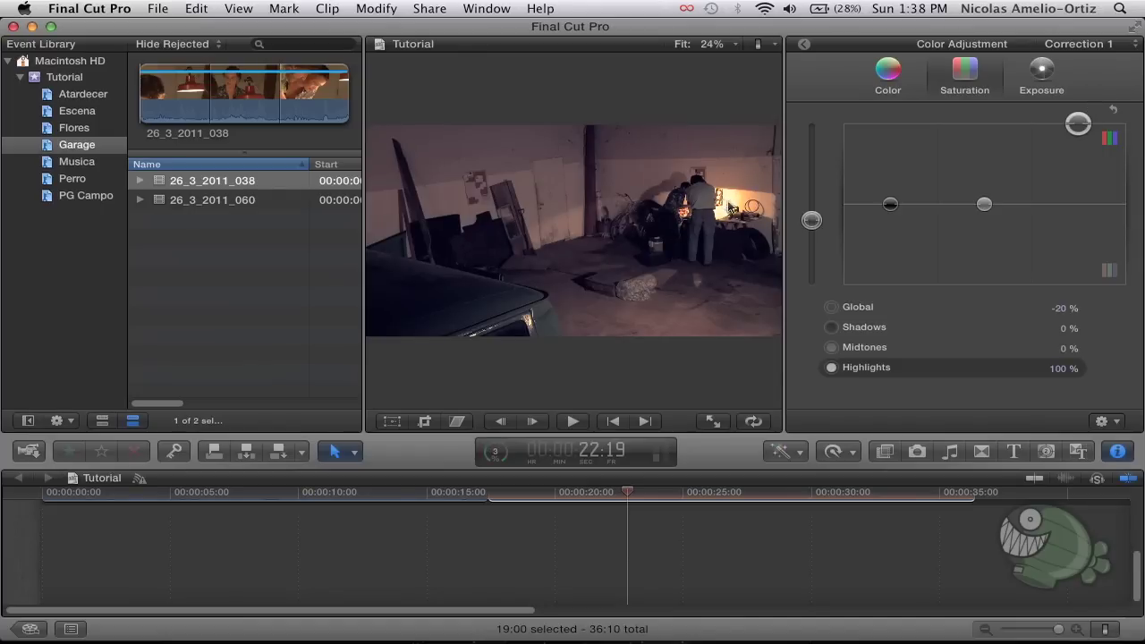
pyautogui.moveTo(1083, 136); pyautogui.dragTo(1081, 172)
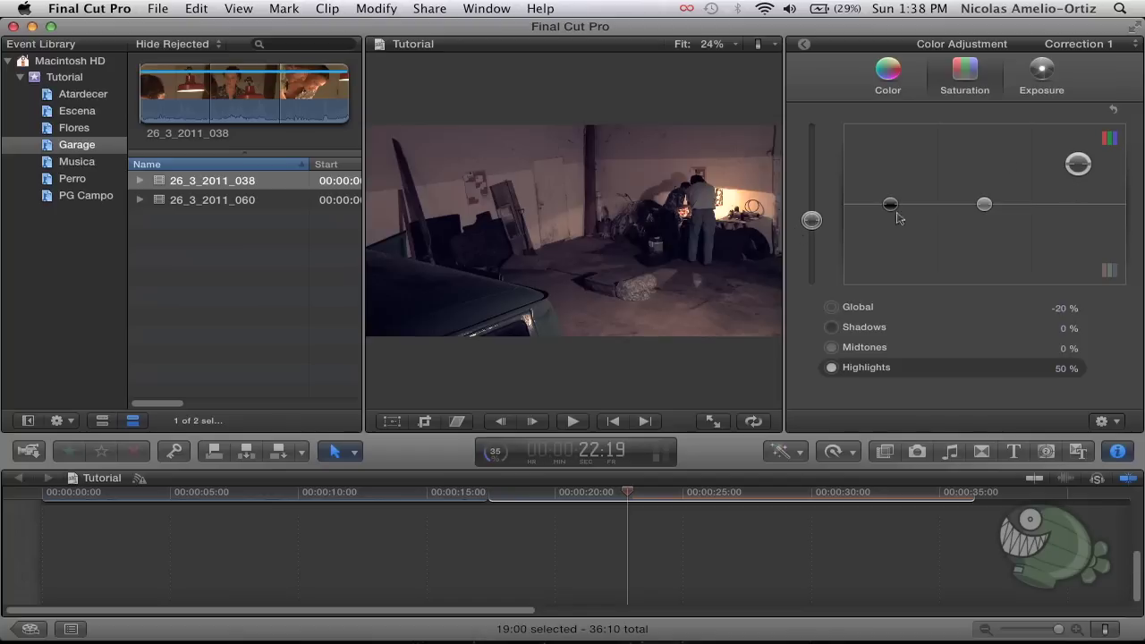
pyautogui.click(1040, 76)
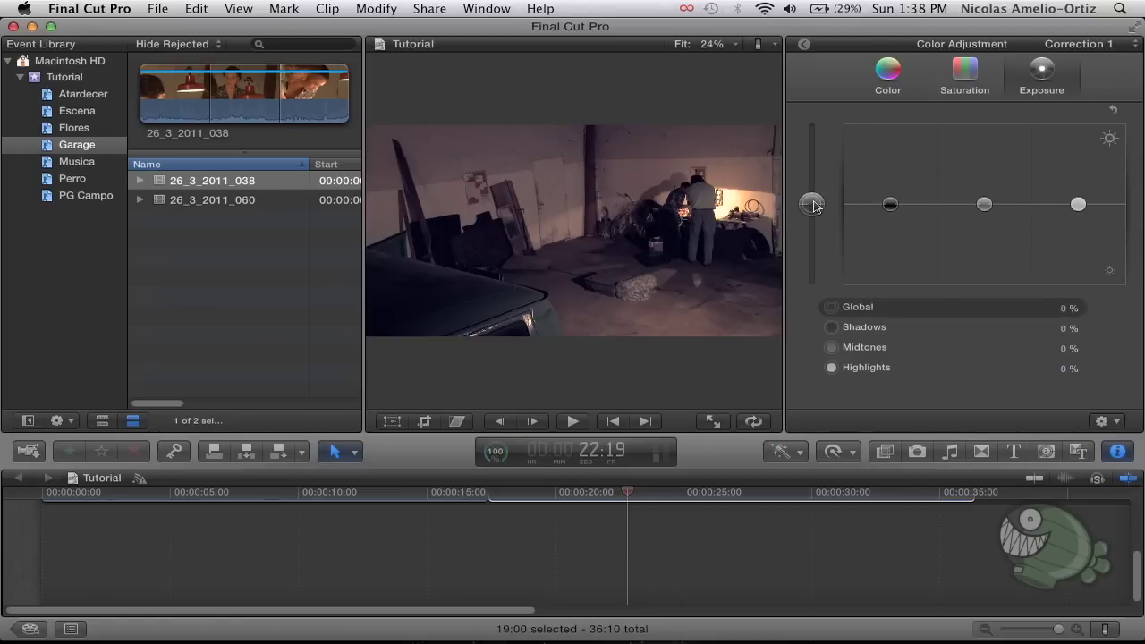
# Step: Try brighter and darker Global exposure, then reset Global exposure to 0 %
pyautogui.moveTo(820, 208)
pyautogui.mouseDown()
pyautogui.moveTo(810, 151)
pyautogui.moveTo(806, 293)
pyautogui.mouseUp()
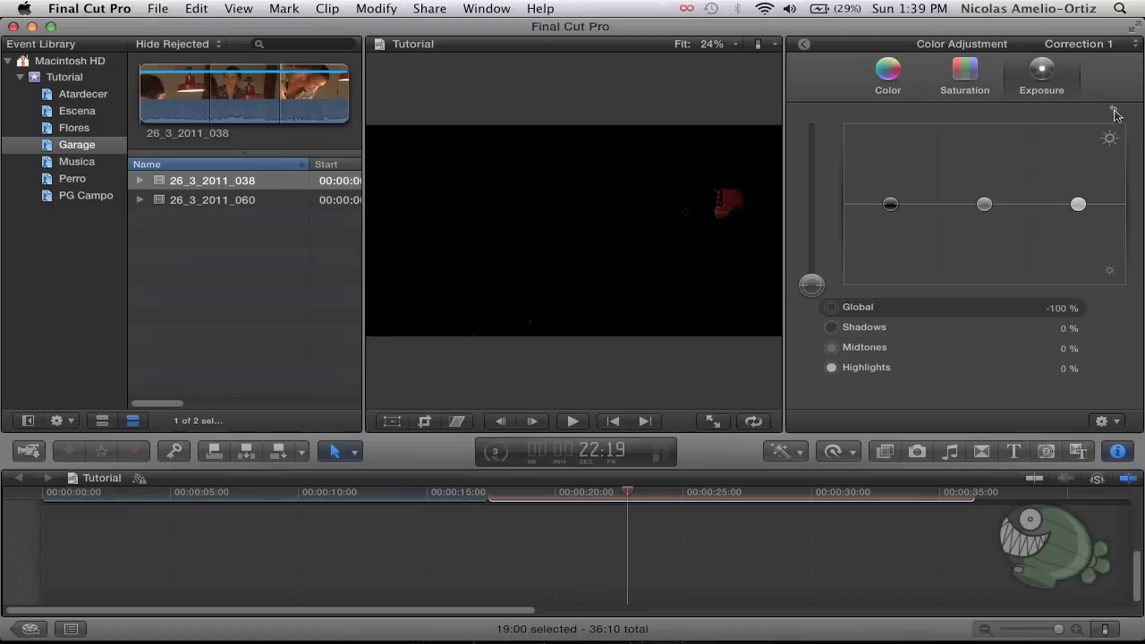
pyautogui.click(1114, 112)
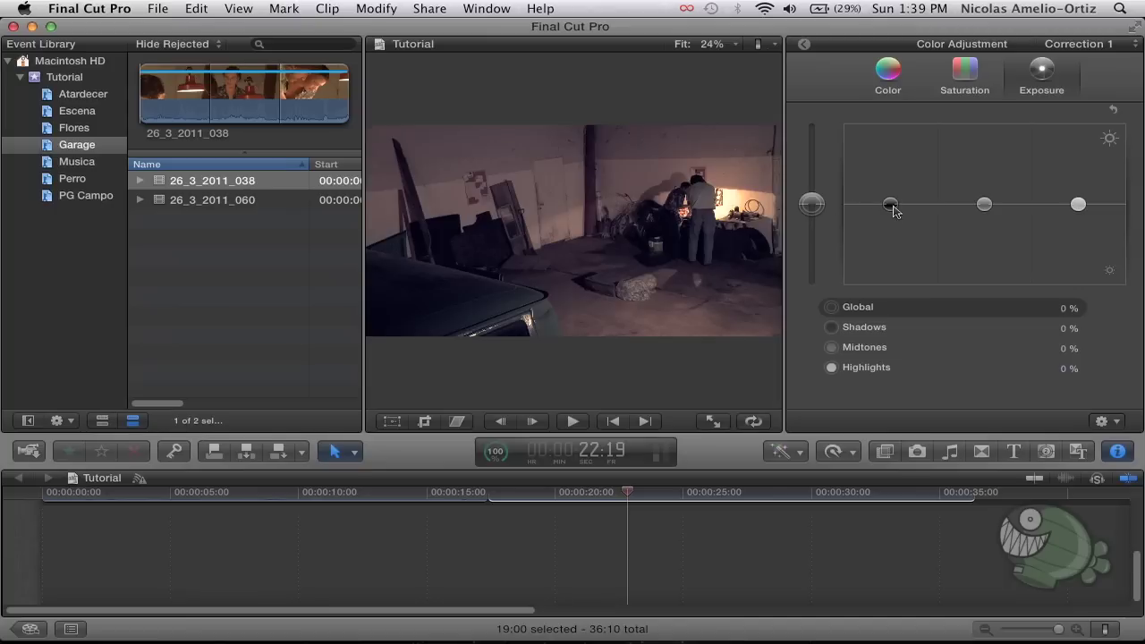
# Step: Set Shadows exposure to -2 % and Highlights exposure to 10 %
pyautogui.click(891, 205)
pyautogui.moveTo(892, 209); pyautogui.dragTo(895, 213)
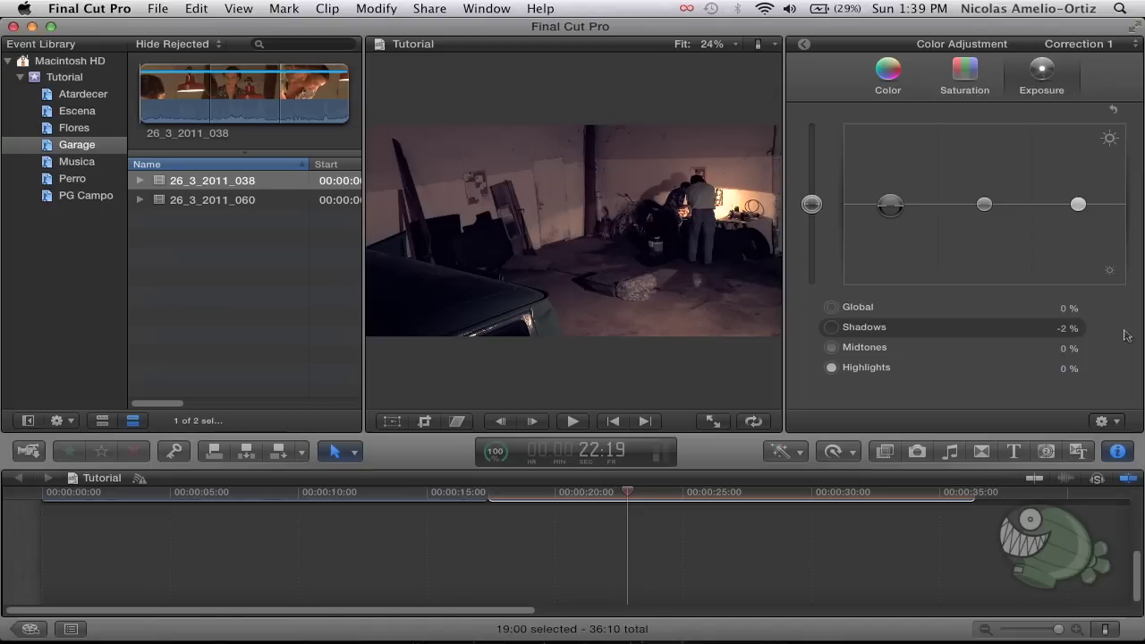
pyautogui.click(1059, 329)
pyautogui.write('-5')
pyautogui.press('Return')
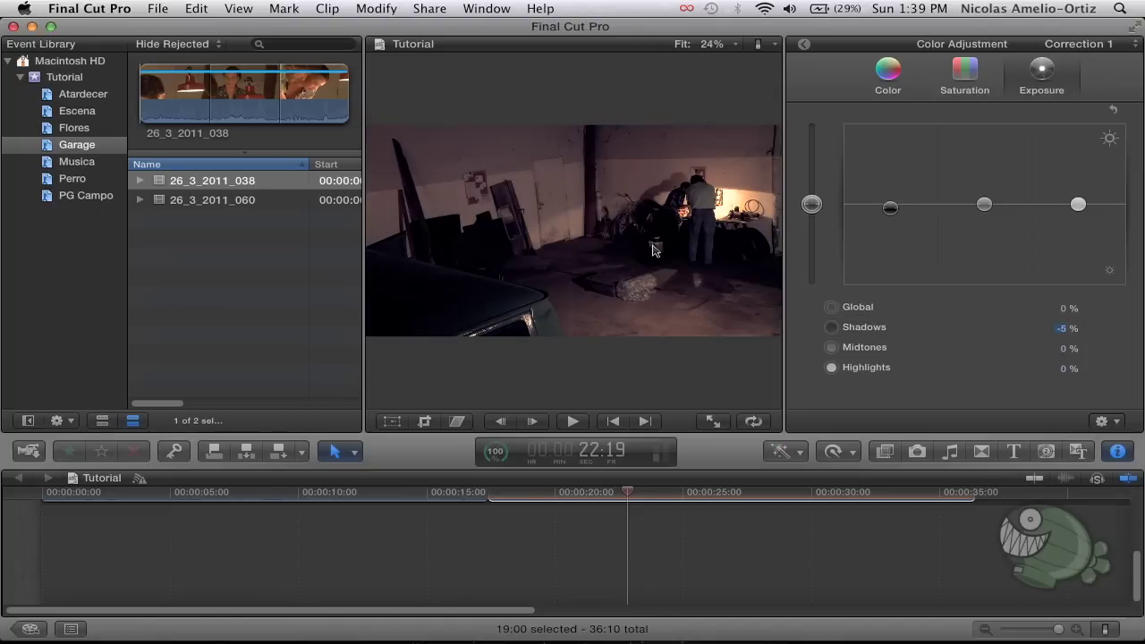
pyautogui.click(1064, 328)
pyautogui.write('-2')
pyautogui.press('Return')
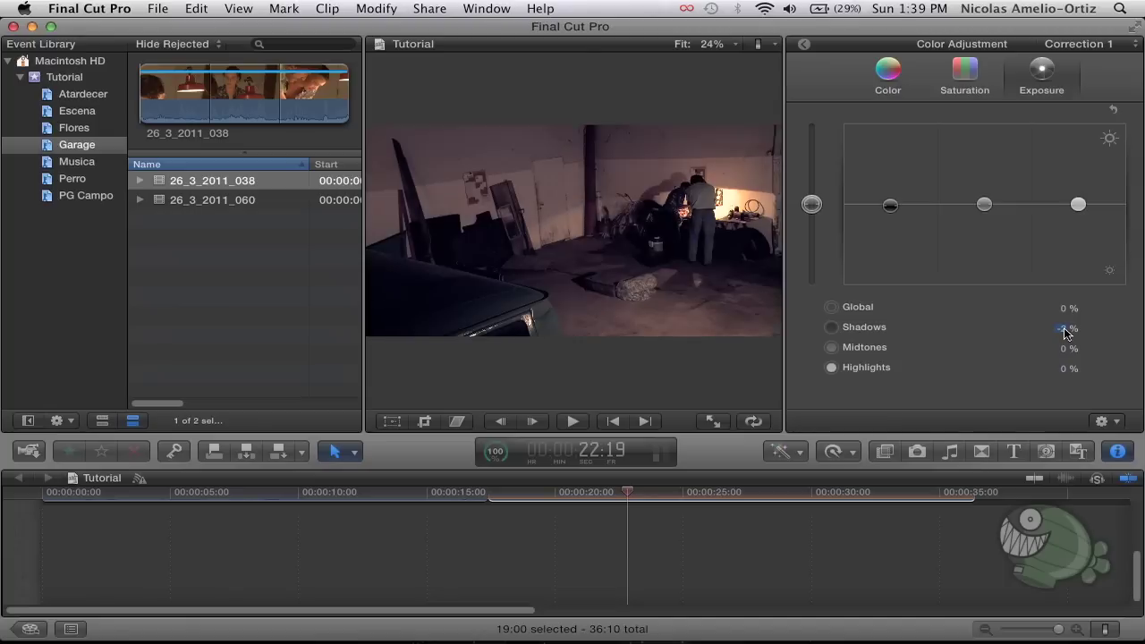
pyautogui.moveTo(1077, 205); pyautogui.dragTo(1079, 197)
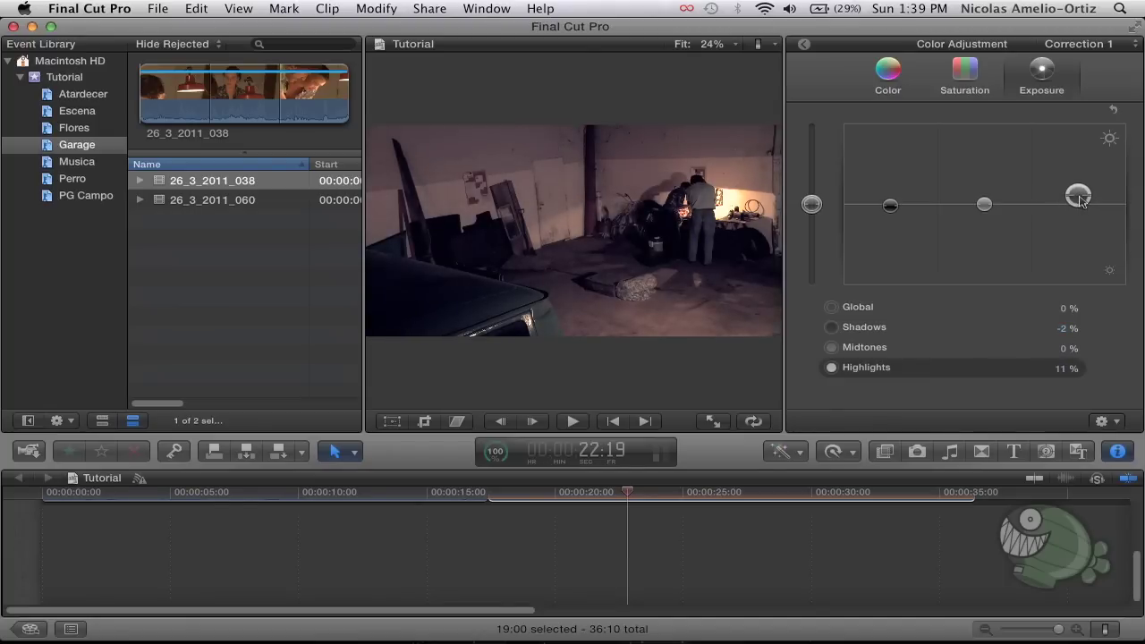
pyautogui.click(1065, 372)
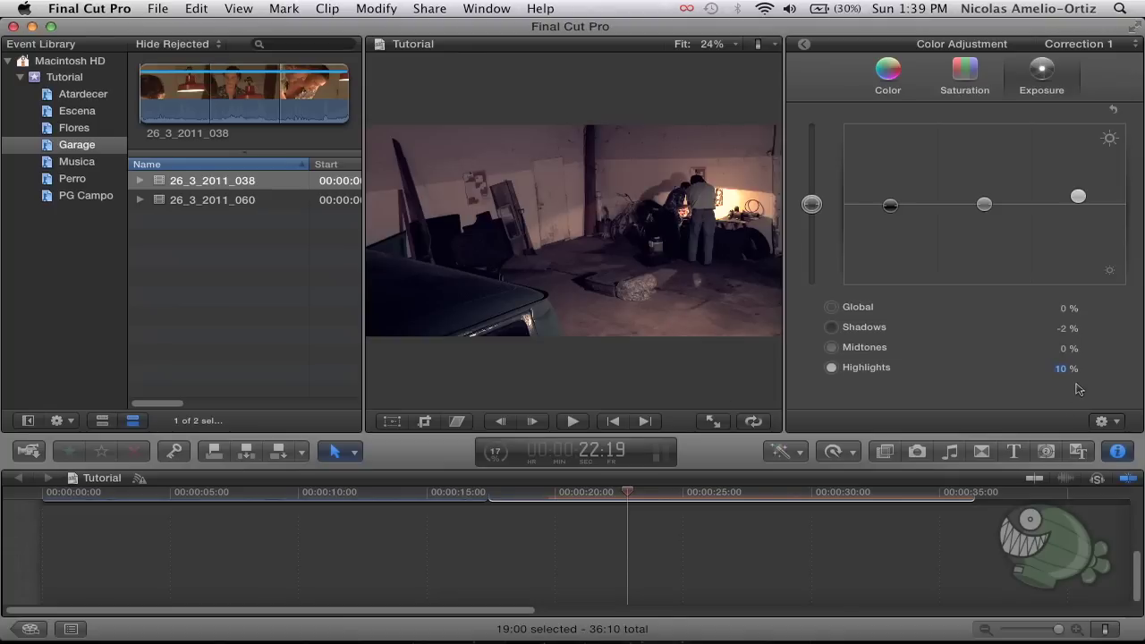
# Step: Scroll the timeline to both garage clips; test maximum Global exposure and revert it to 0 %
pyautogui.scroll(5, 828, 524)
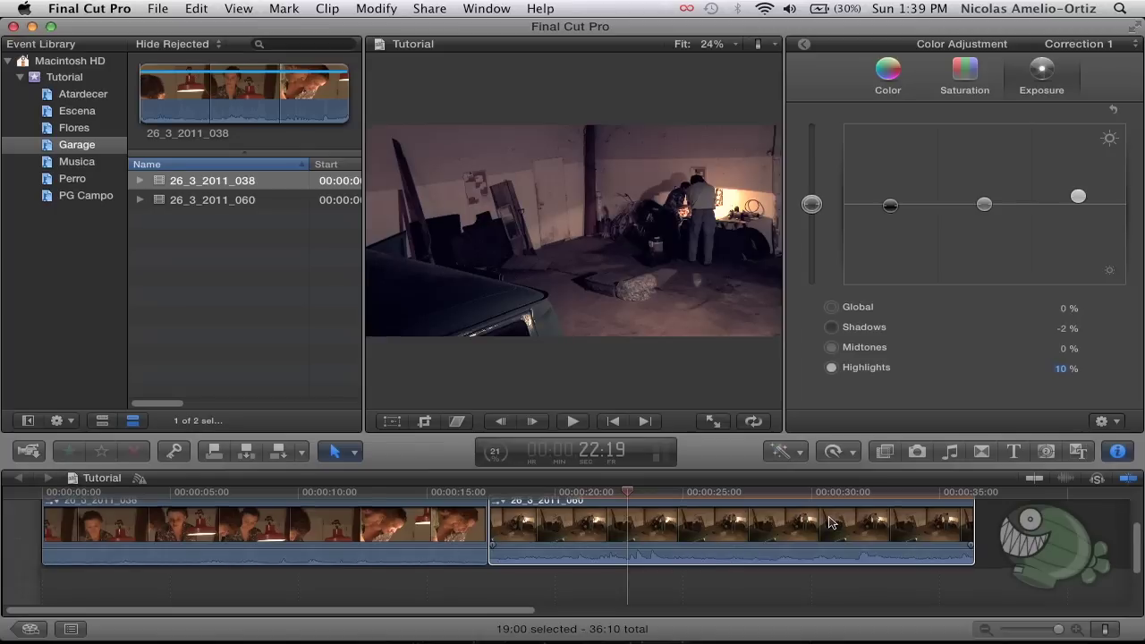
pyautogui.scroll(2, 828, 523)
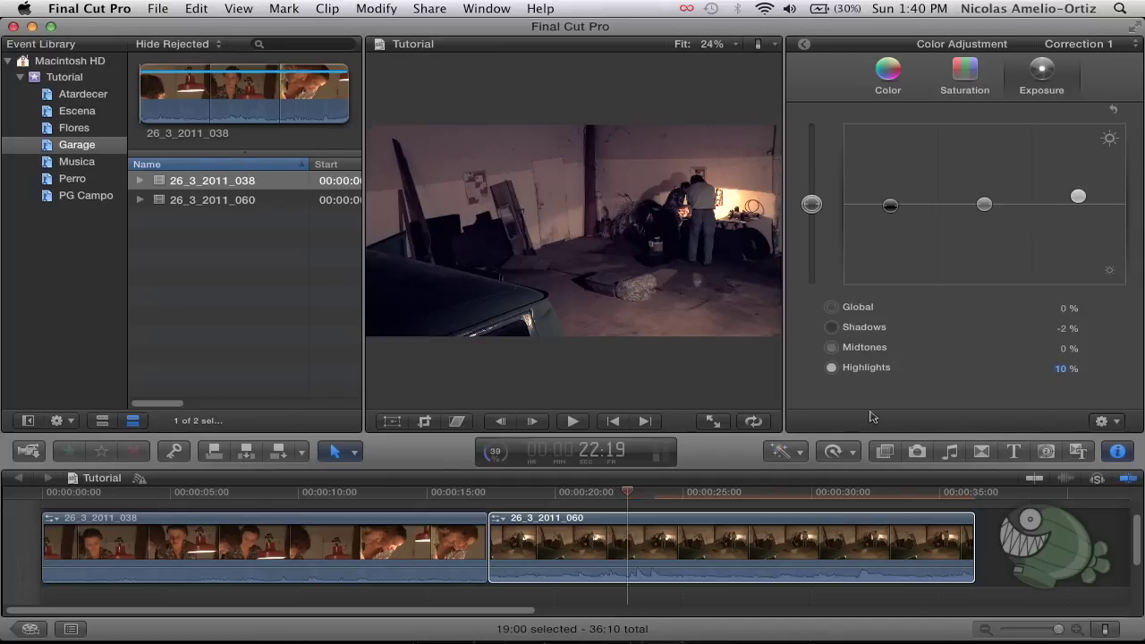
pyautogui.moveTo(811, 204)
pyautogui.mouseDown()
pyautogui.moveTo(814, 125)
pyautogui.moveTo(816, 144)
pyautogui.mouseUp()
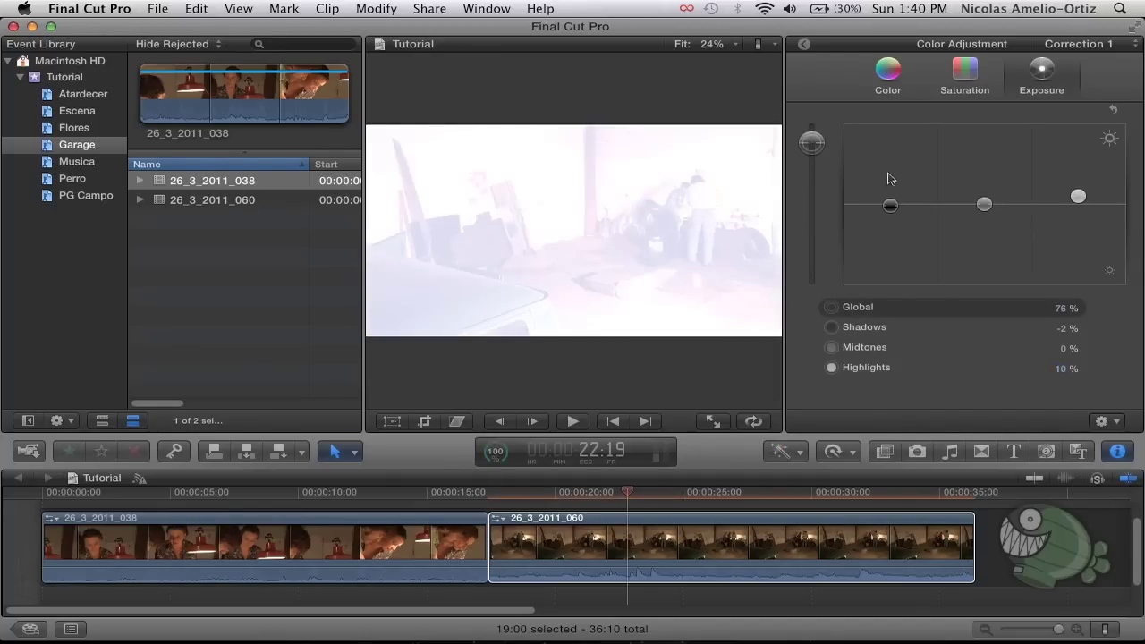
pyautogui.press('Delete')
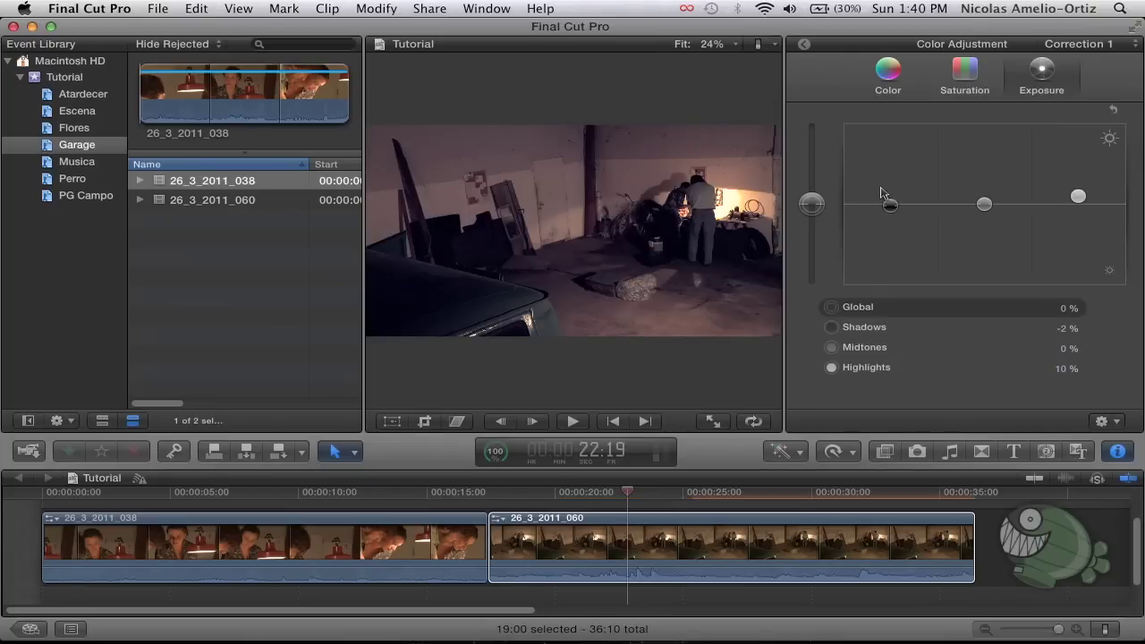
# Step: Browse the Saturation and Exposure adjustments, ending on the Color adjustments
pyautogui.click(898, 97)
pyautogui.click(959, 94)
pyautogui.click(1026, 94)
pyautogui.click(898, 91)
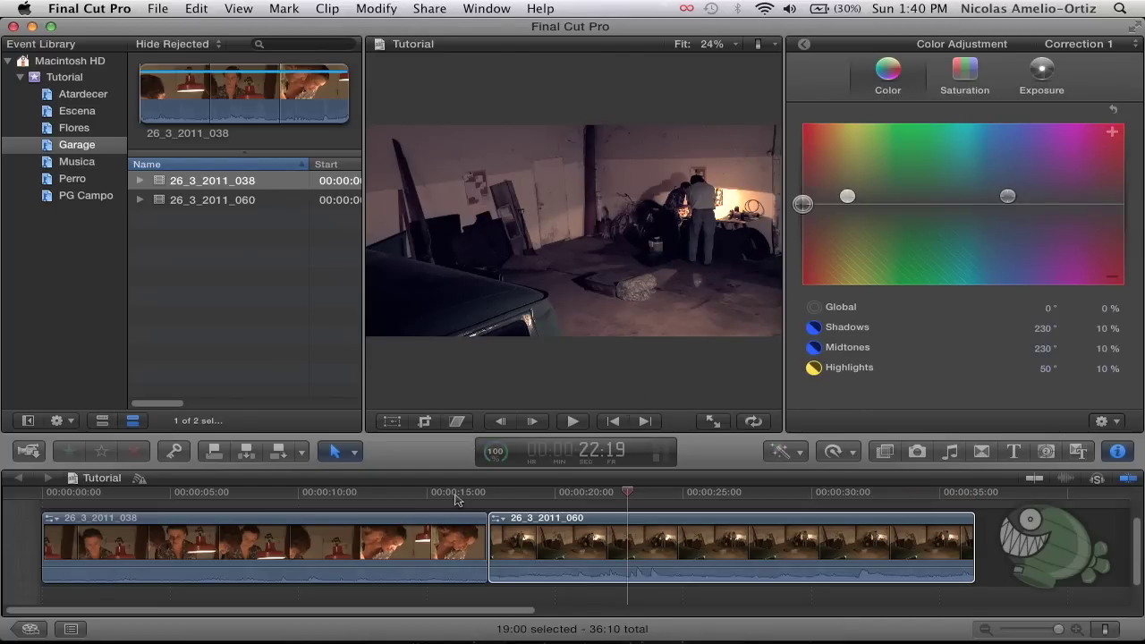
# Step: Copy clip 26_3_2011_060 together with its effects
pyautogui.moveTo(456, 498); pyautogui.dragTo(443, 498)
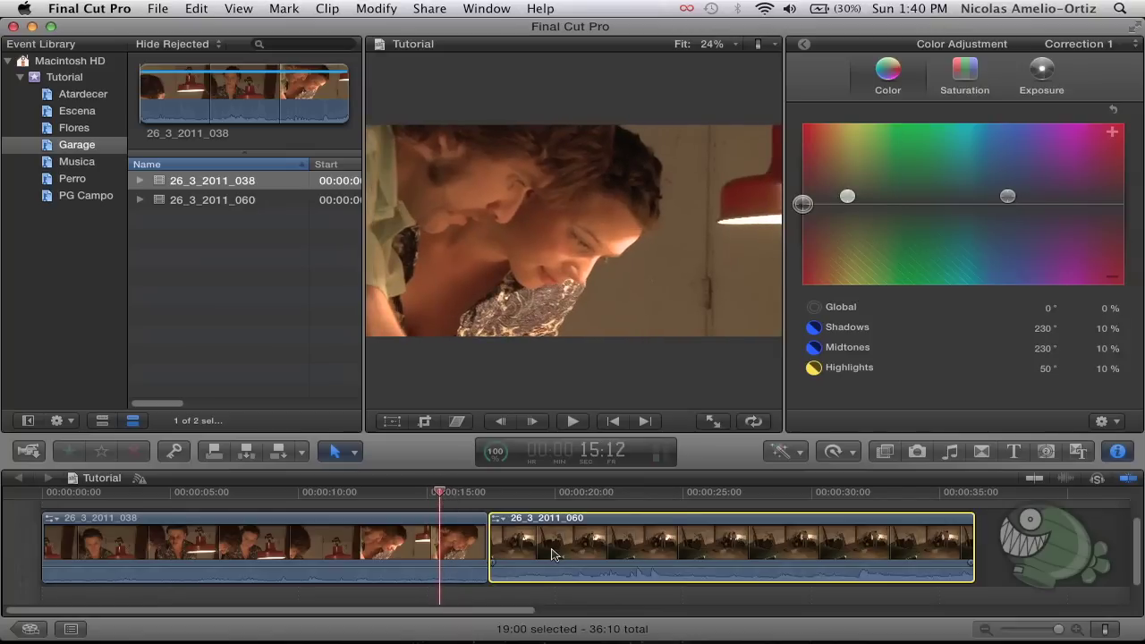
pyautogui.click(552, 554)
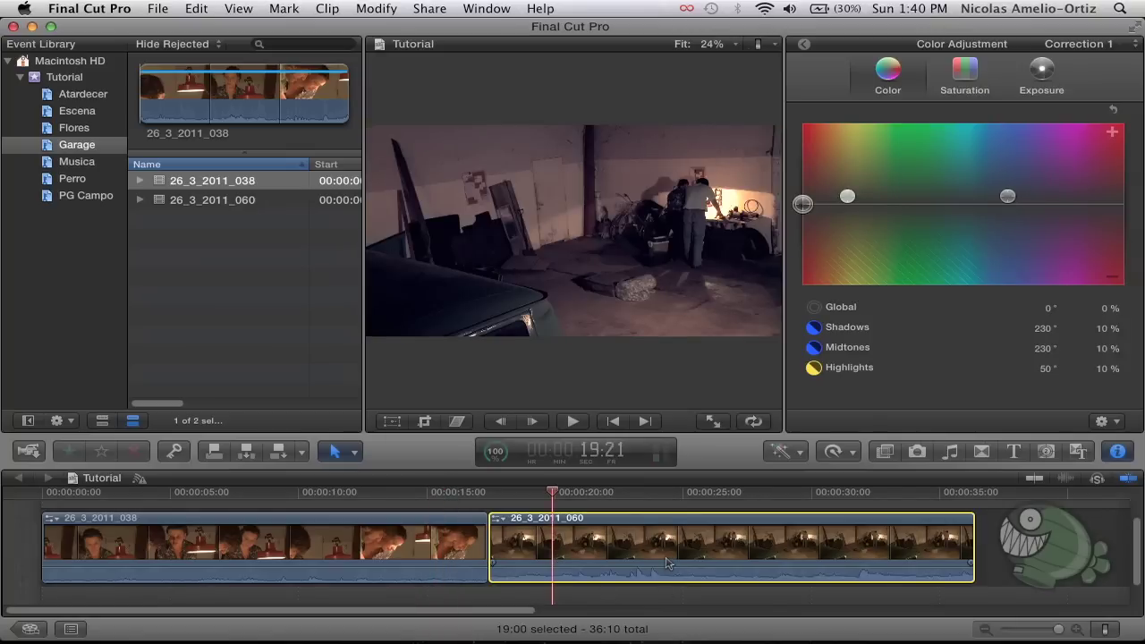
pyautogui.click(190, 8)
pyautogui.click(211, 85)
# Step: Select the first clip 26_3_2011_038
pyautogui.click(421, 494)
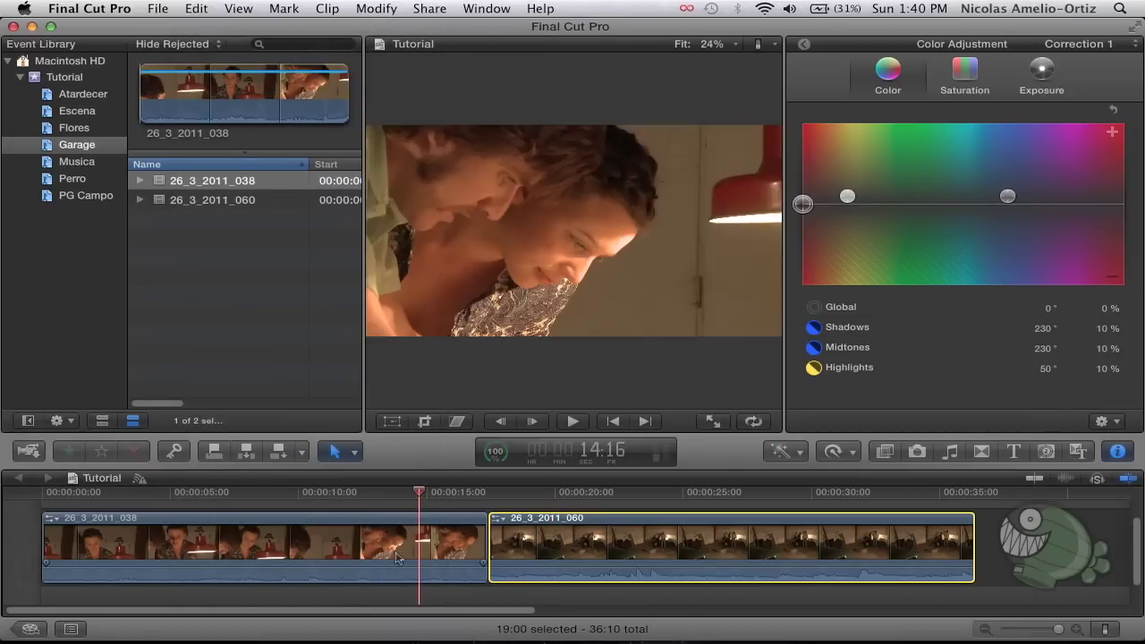
pyautogui.click(396, 556)
pyautogui.click(208, 8)
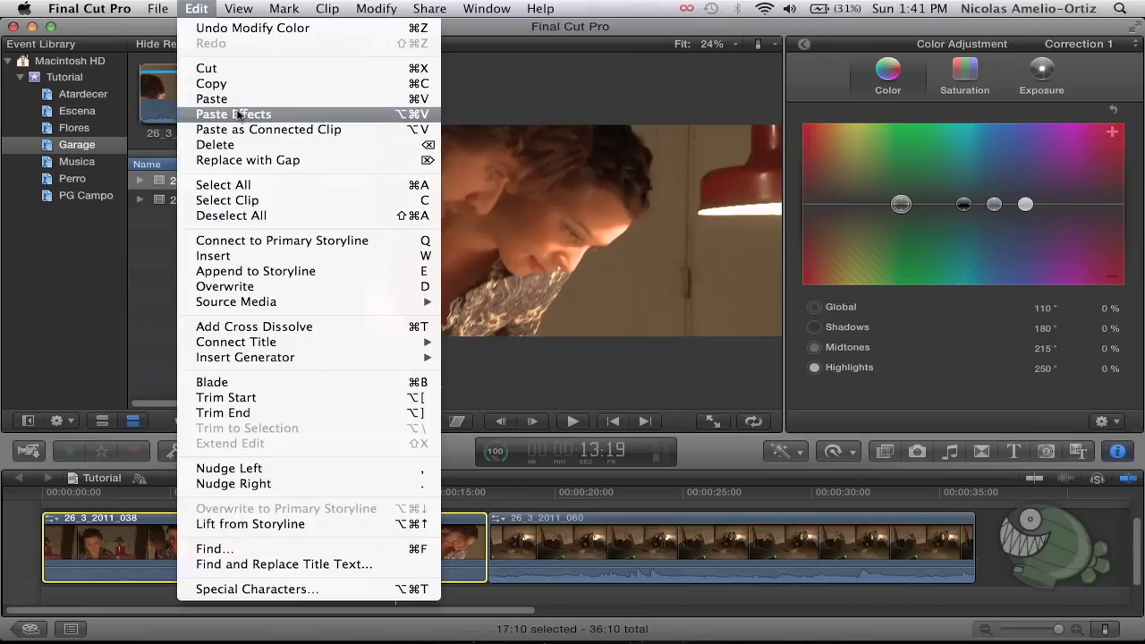
# Step: Paste the effects onto clip 26_3_2011_038, preview its new grade, and reselect clip 26_3_2011_060
pyautogui.click(237, 114)
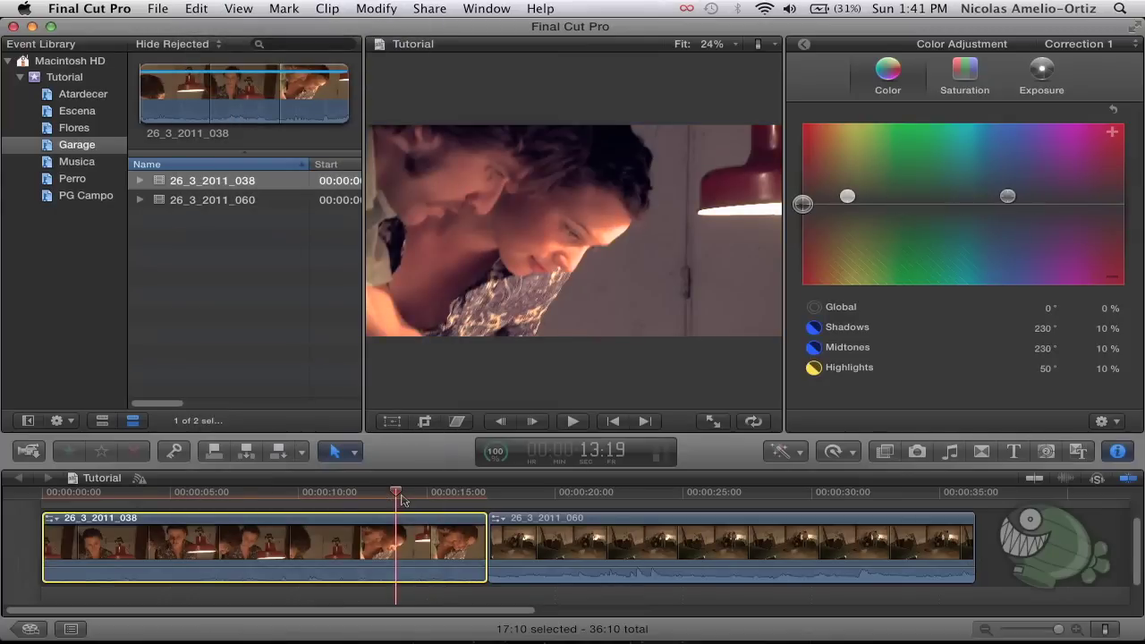
pyautogui.moveTo(401, 499)
pyautogui.mouseDown()
pyautogui.moveTo(458, 512)
pyautogui.moveTo(385, 519)
pyautogui.moveTo(374, 502)
pyautogui.moveTo(444, 505)
pyautogui.mouseUp()
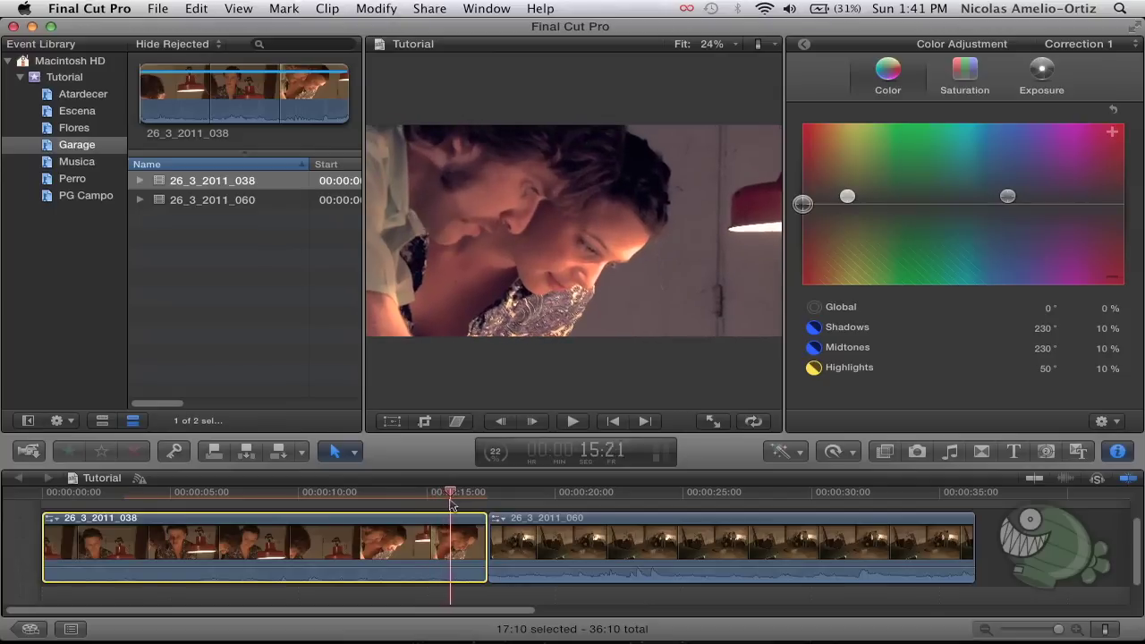
pyautogui.moveTo(444, 505); pyautogui.dragTo(527, 512)
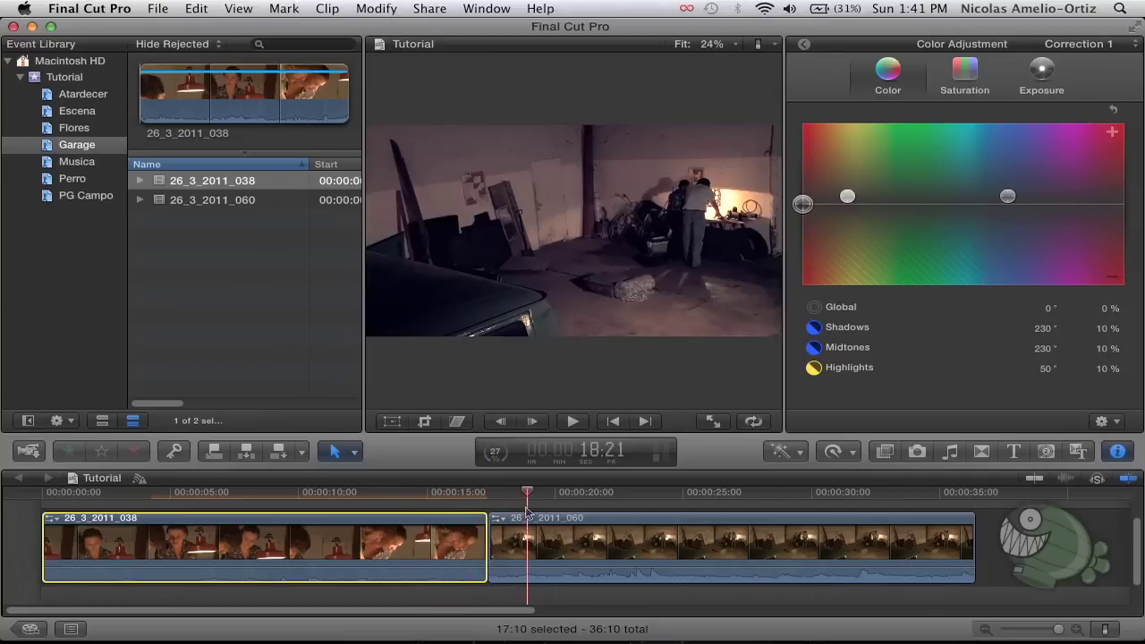
pyautogui.click(543, 527)
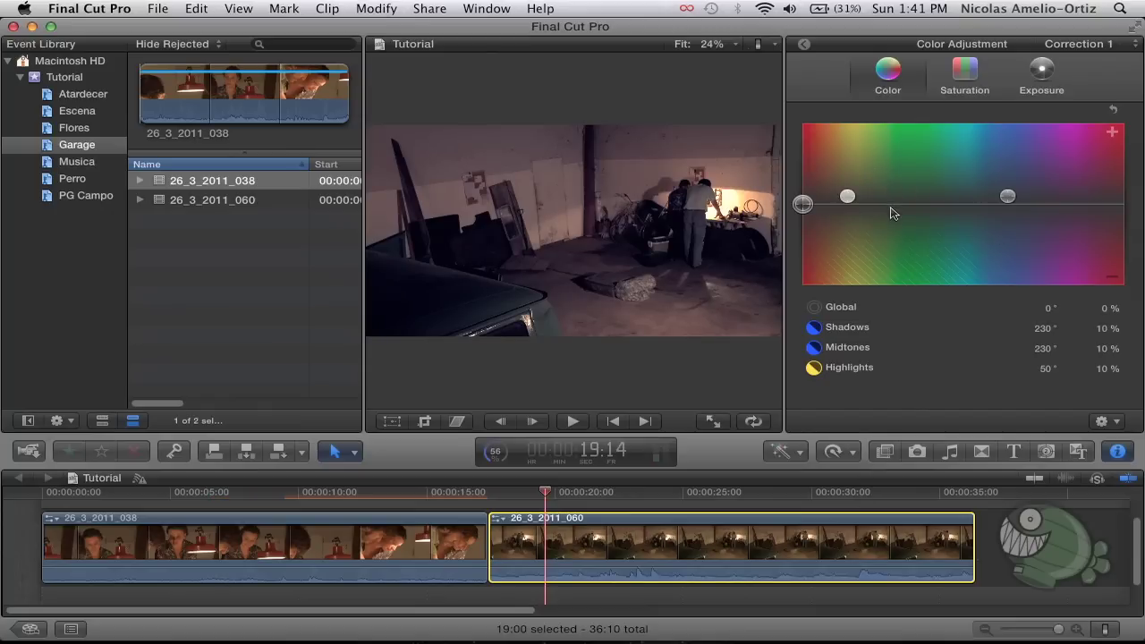
# Step: Turn off Correction 1 on clip 26_3_2011_060 and open Correction 2's colour board
pyautogui.click(774, 529)
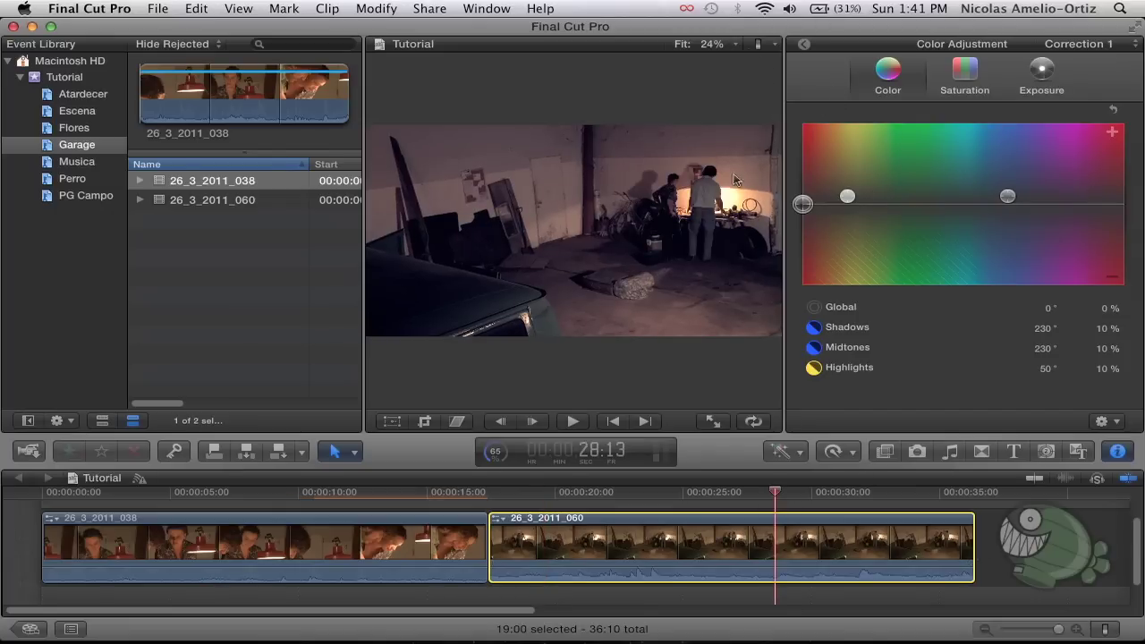
pyautogui.click(802, 46)
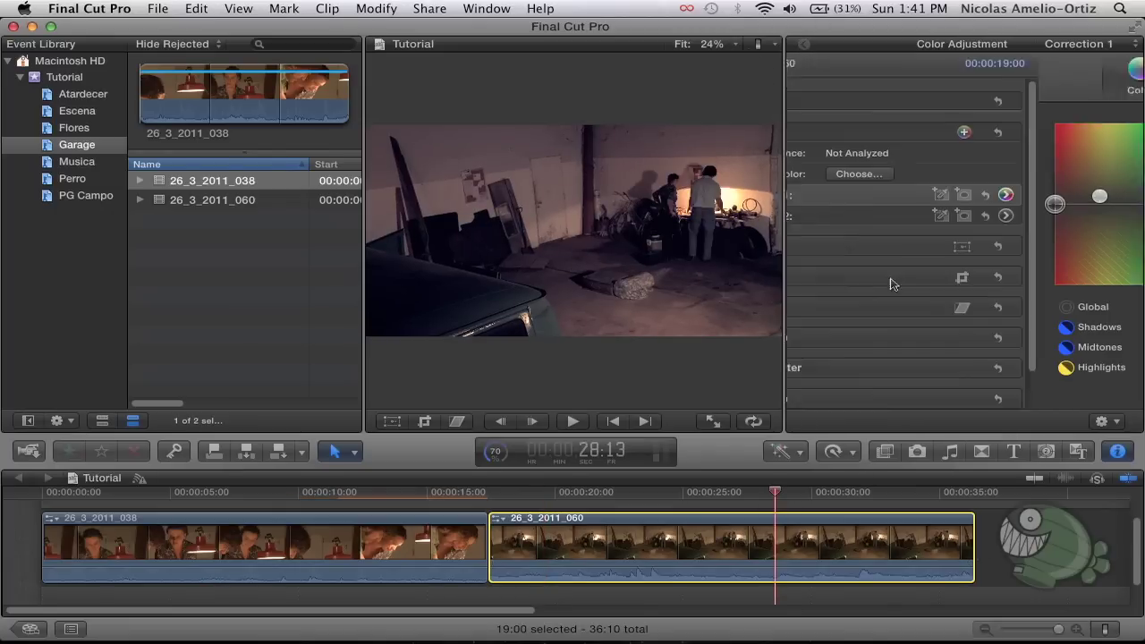
pyautogui.click(890, 217)
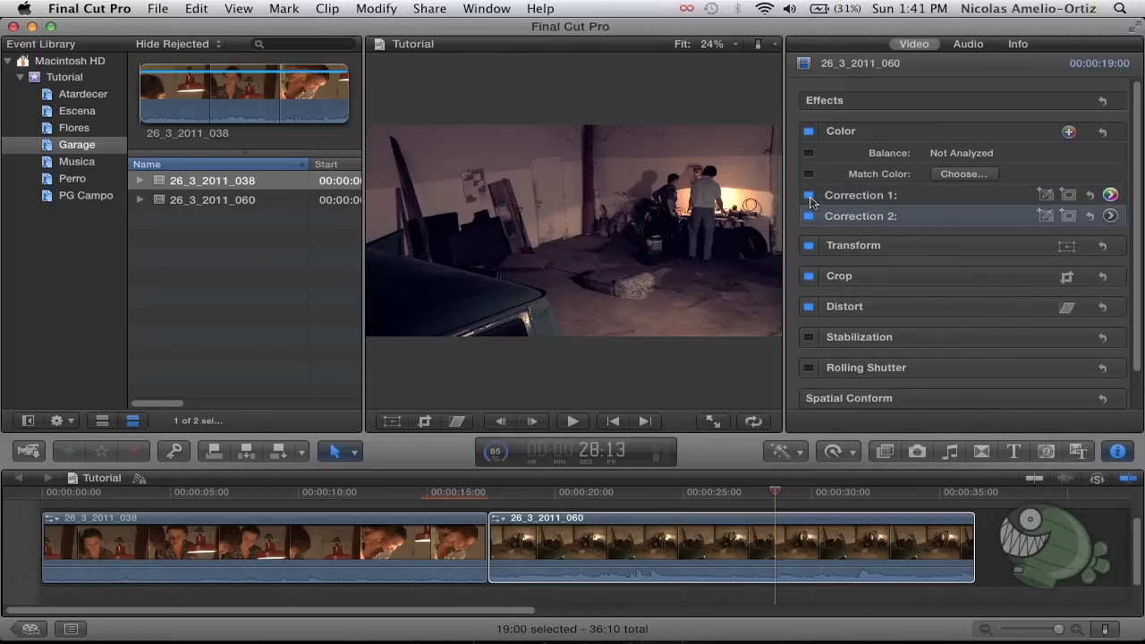
pyautogui.click(808, 195)
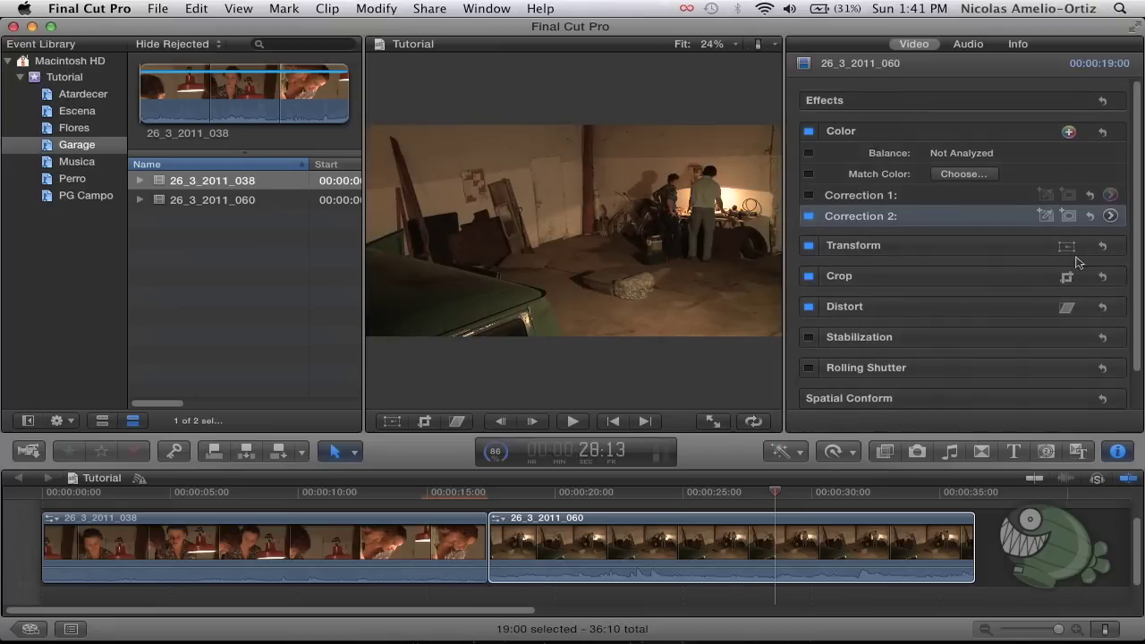
pyautogui.click(1113, 216)
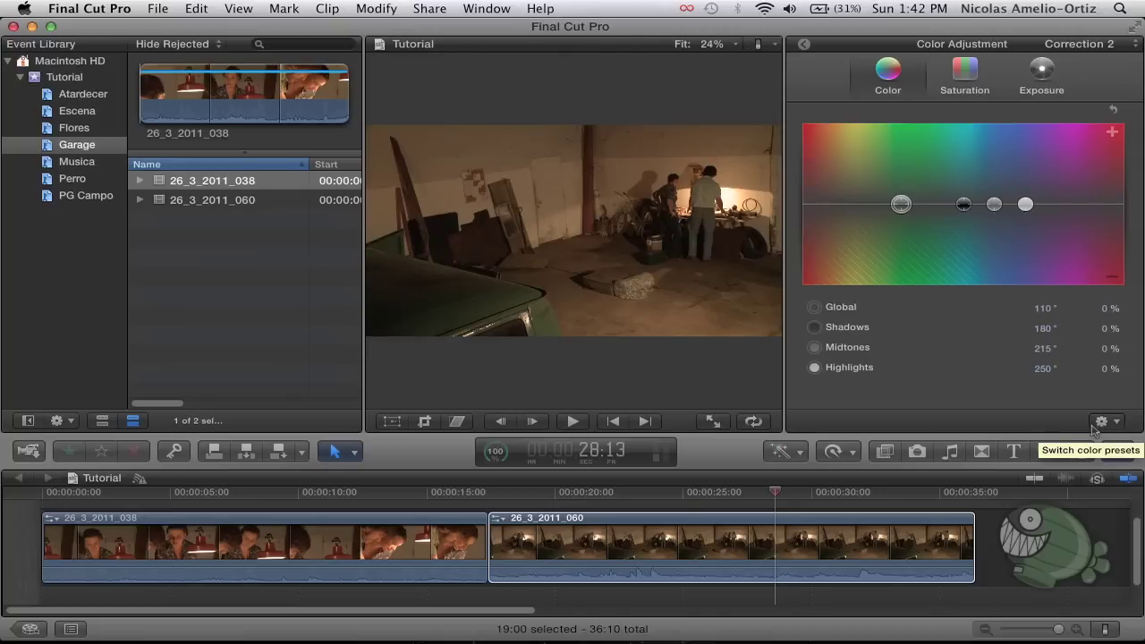
# Step: Apply the Cold CCD preset to Correction 2, cancelling an accidental Save Preset along the way
pyautogui.click(1100, 427)
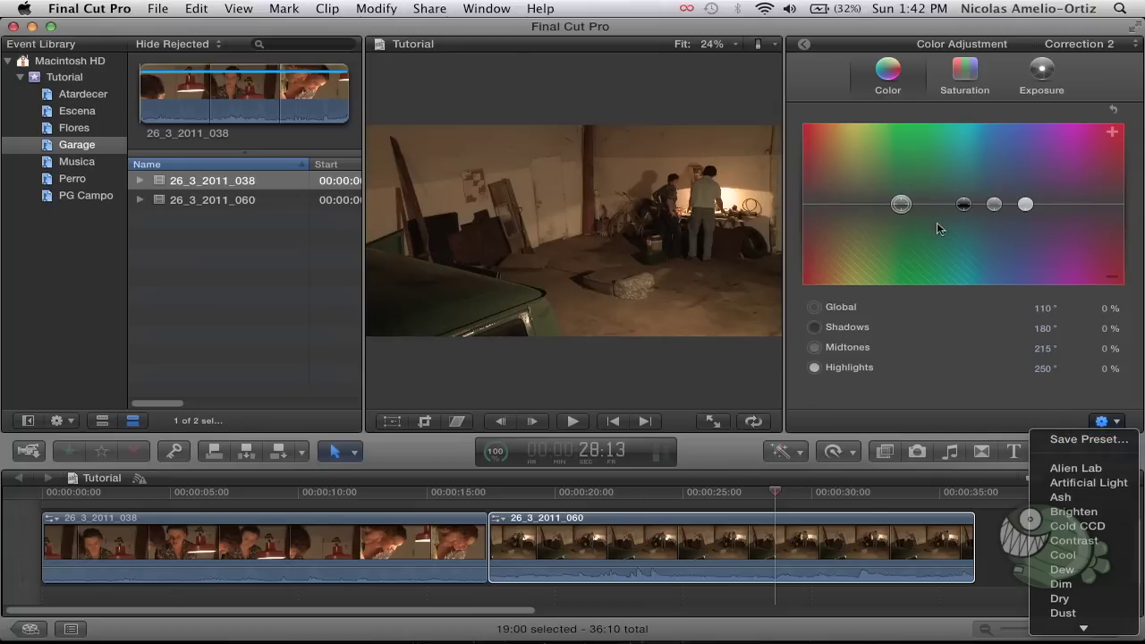
pyautogui.click(1088, 440)
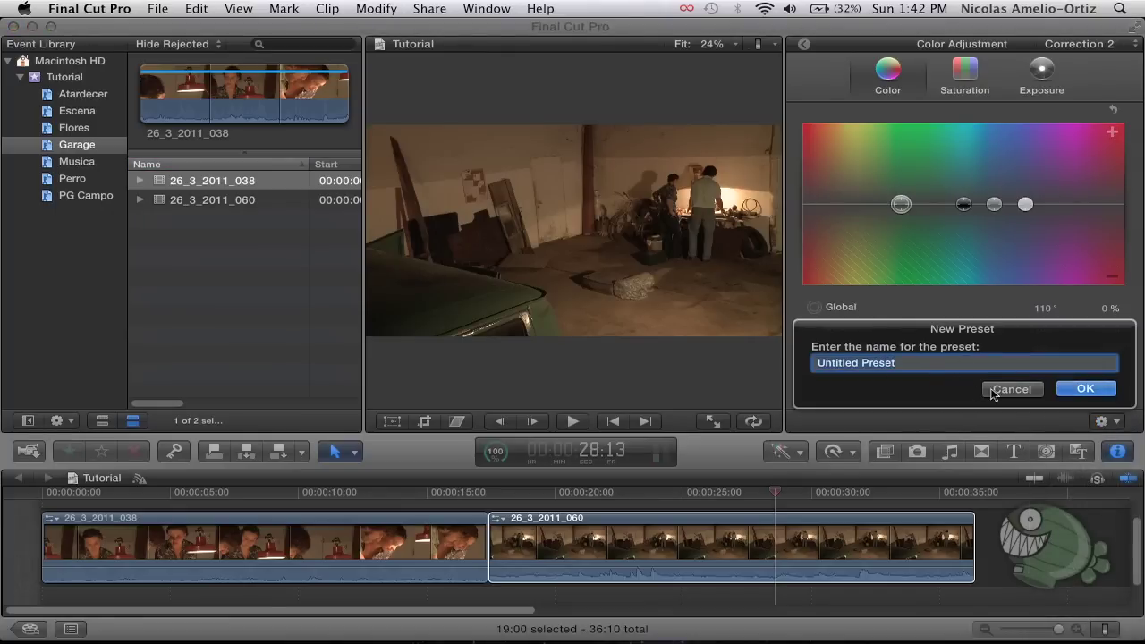
pyautogui.click(993, 391)
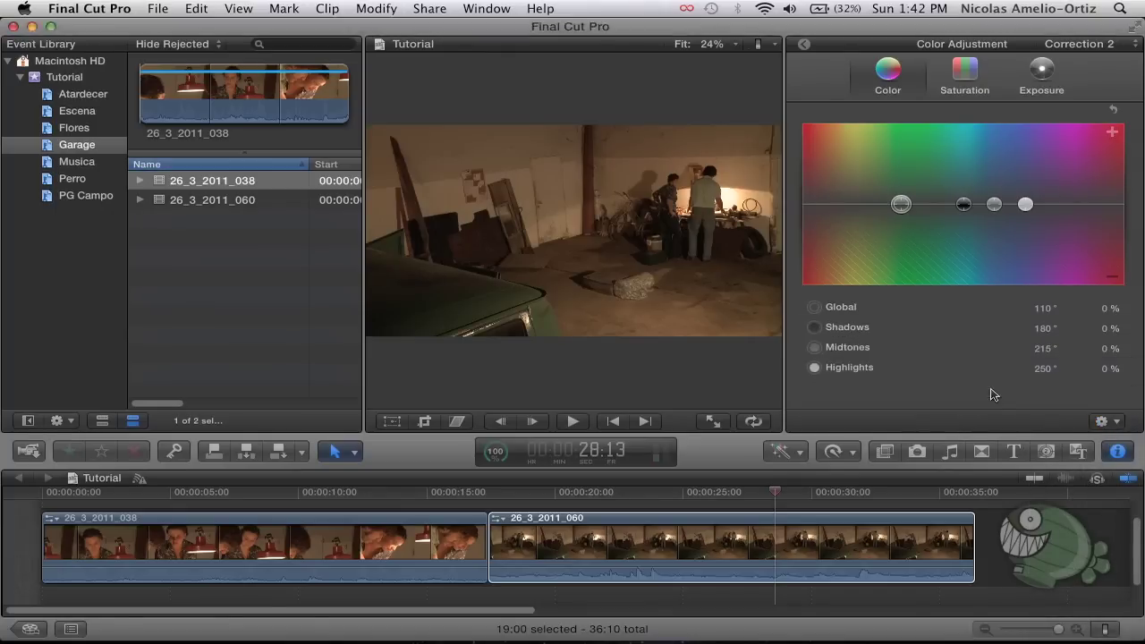
pyautogui.click(1101, 421)
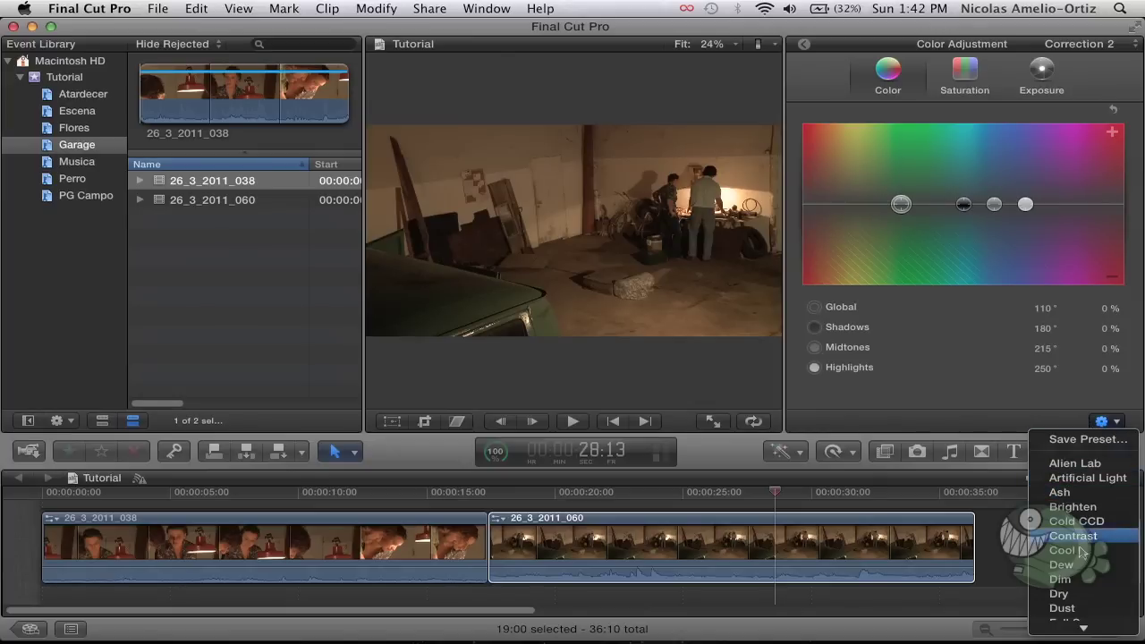
pyautogui.scroll(-5, 1077, 541)
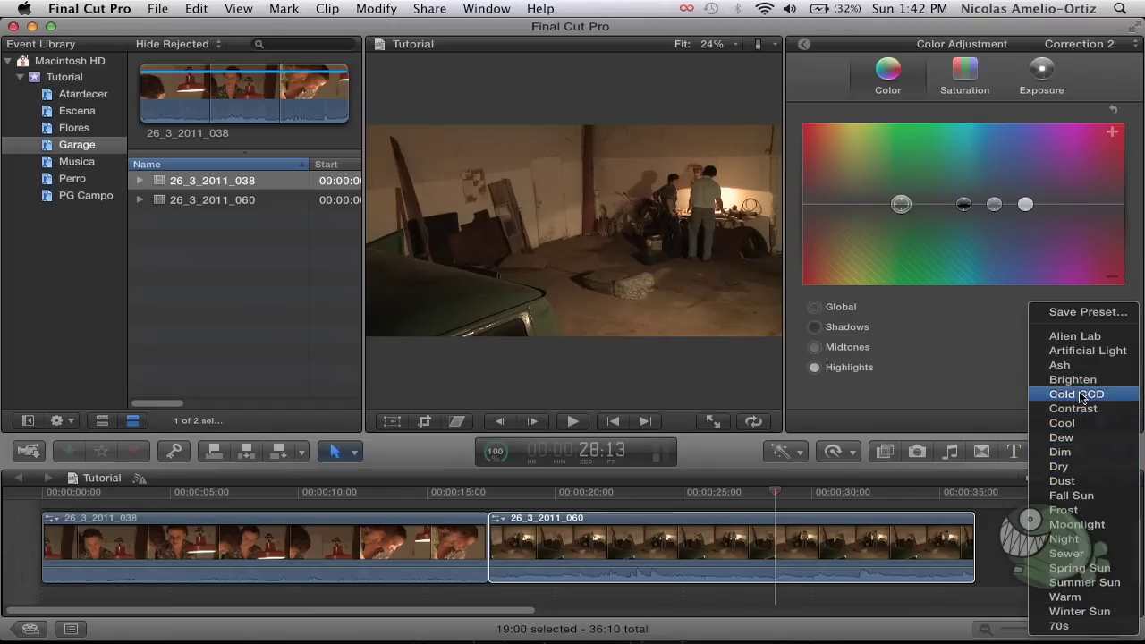
pyautogui.click(1080, 395)
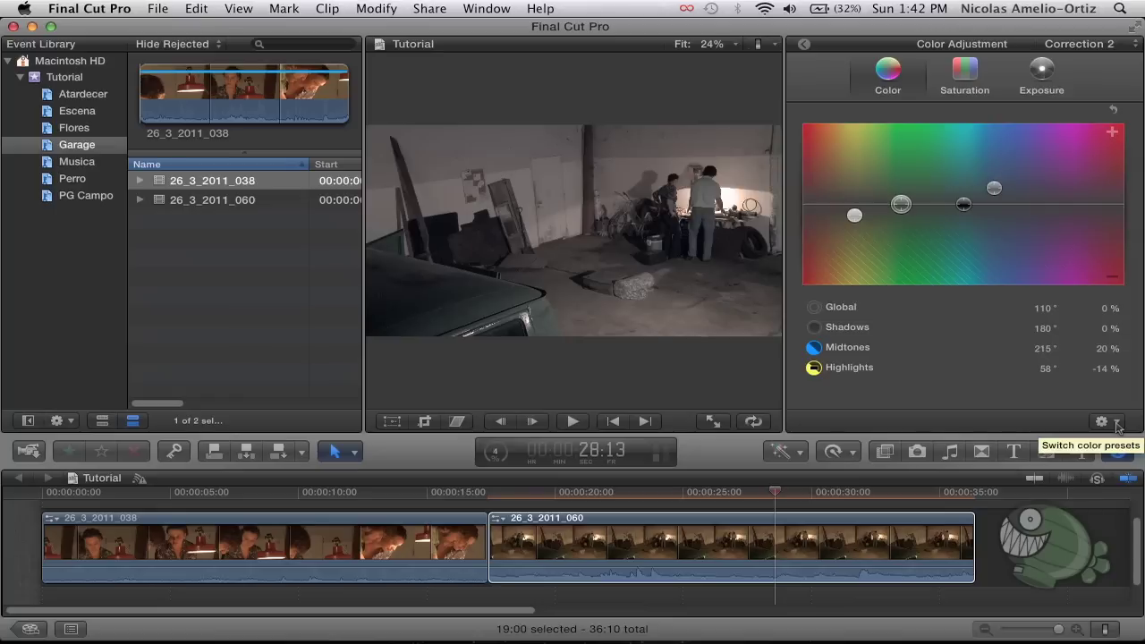
# Step: Try the Alien Lab and Artificial Light presets on Correction 2 while previewing the clip
pyautogui.click(1116, 423)
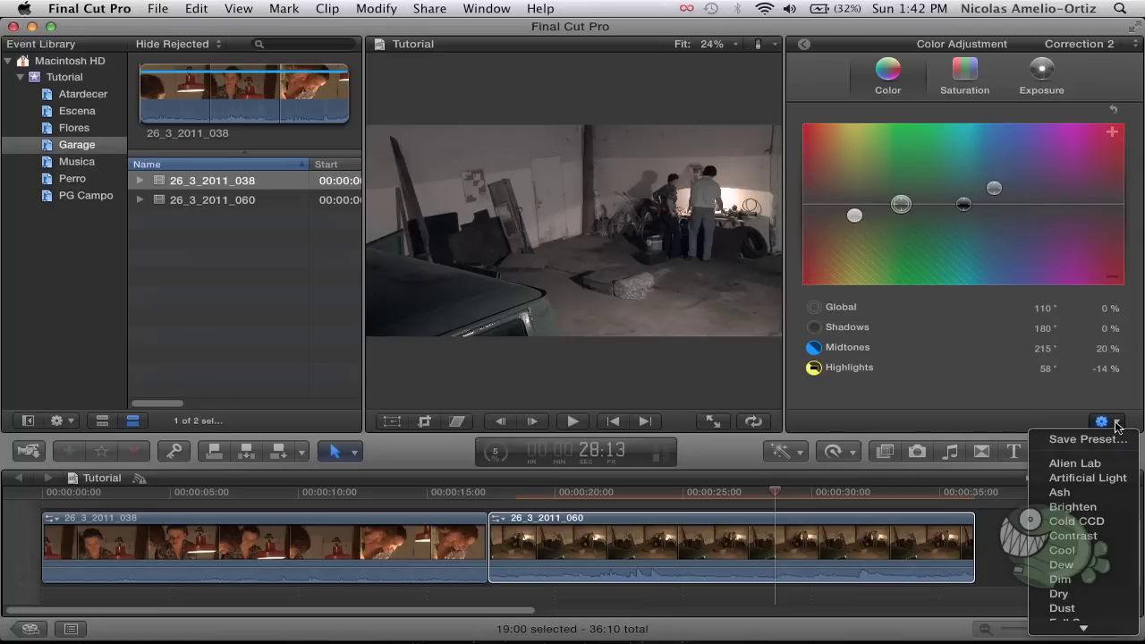
pyautogui.click(1103, 465)
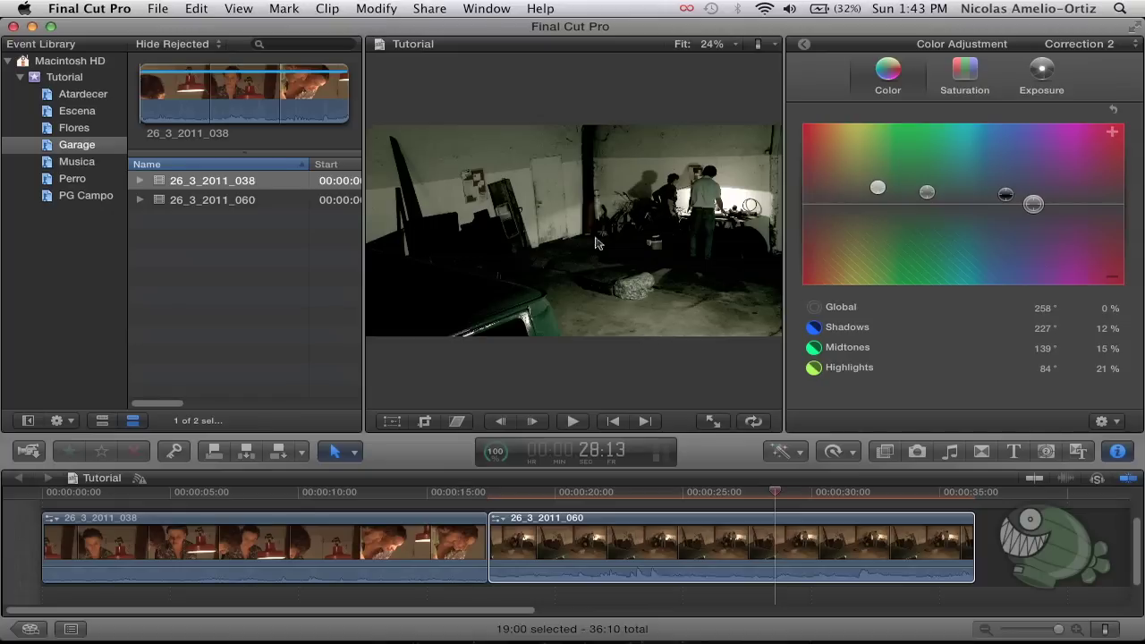
pyautogui.click(786, 518)
pyautogui.moveTo(769, 494); pyautogui.dragTo(679, 495)
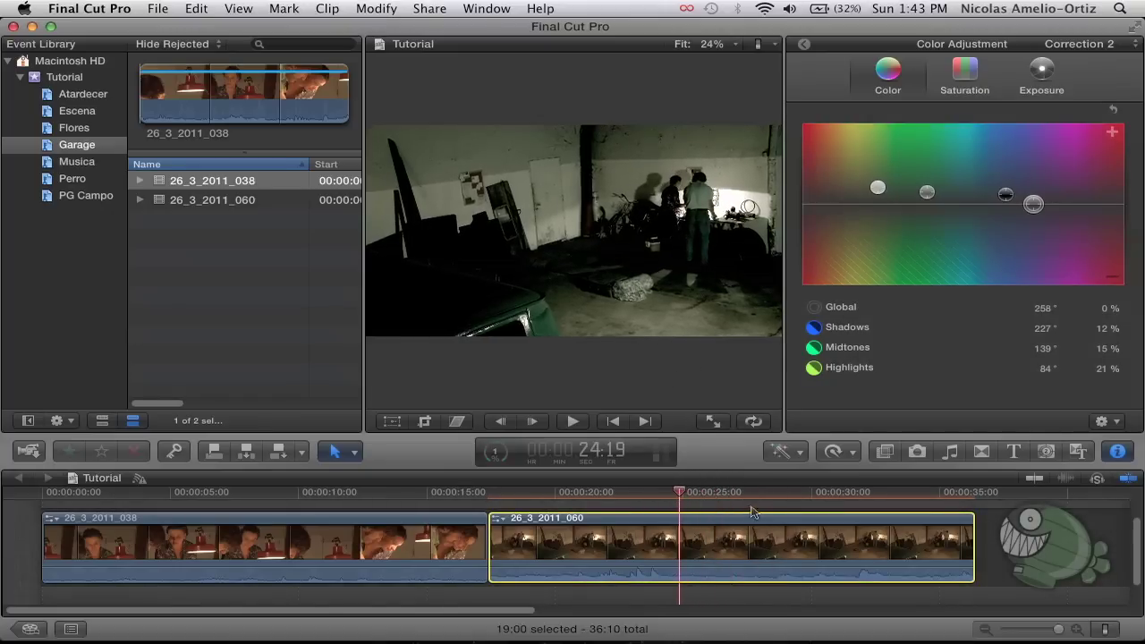
pyautogui.click(1104, 421)
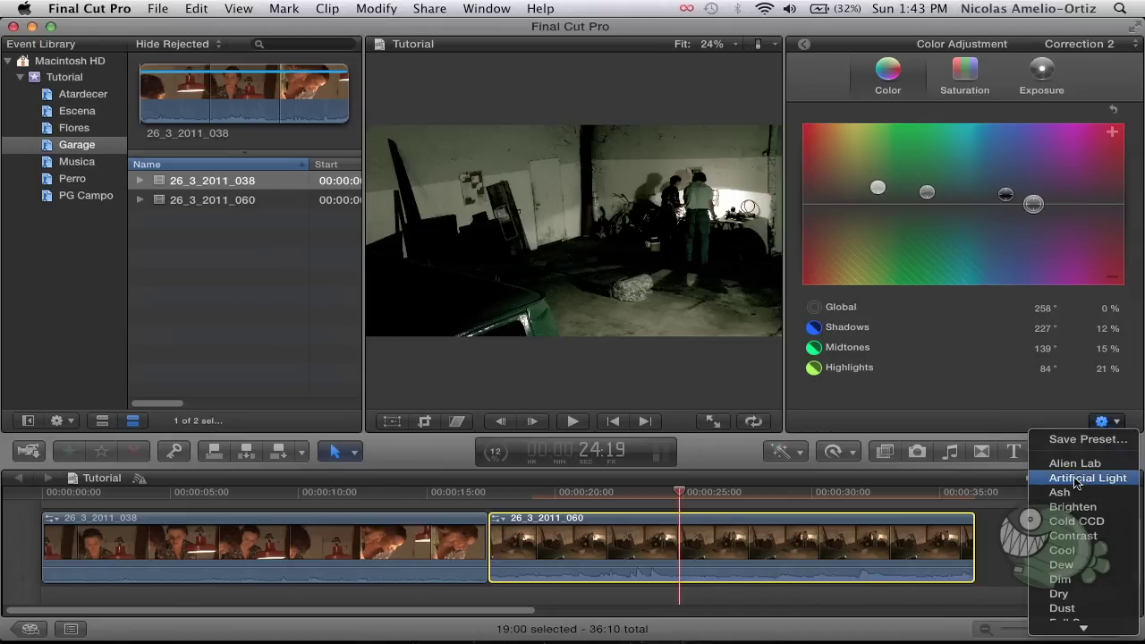
pyautogui.click(1076, 480)
# Step: Settle on the Ash preset and view its heavy desaturation settings
pyautogui.click(1109, 423)
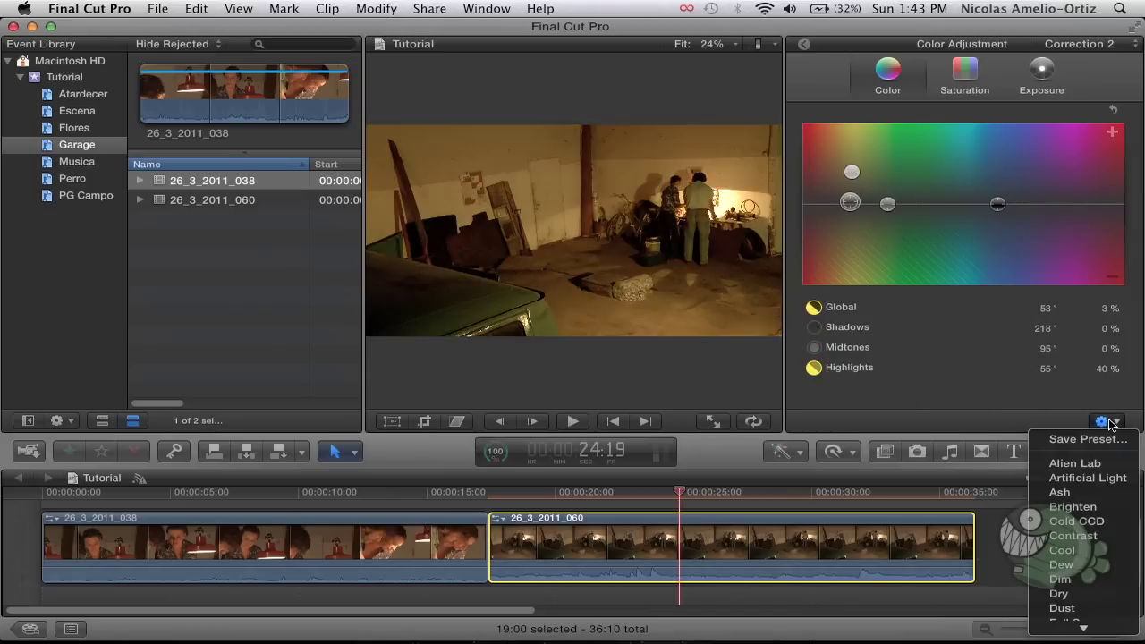
pyautogui.click(1091, 494)
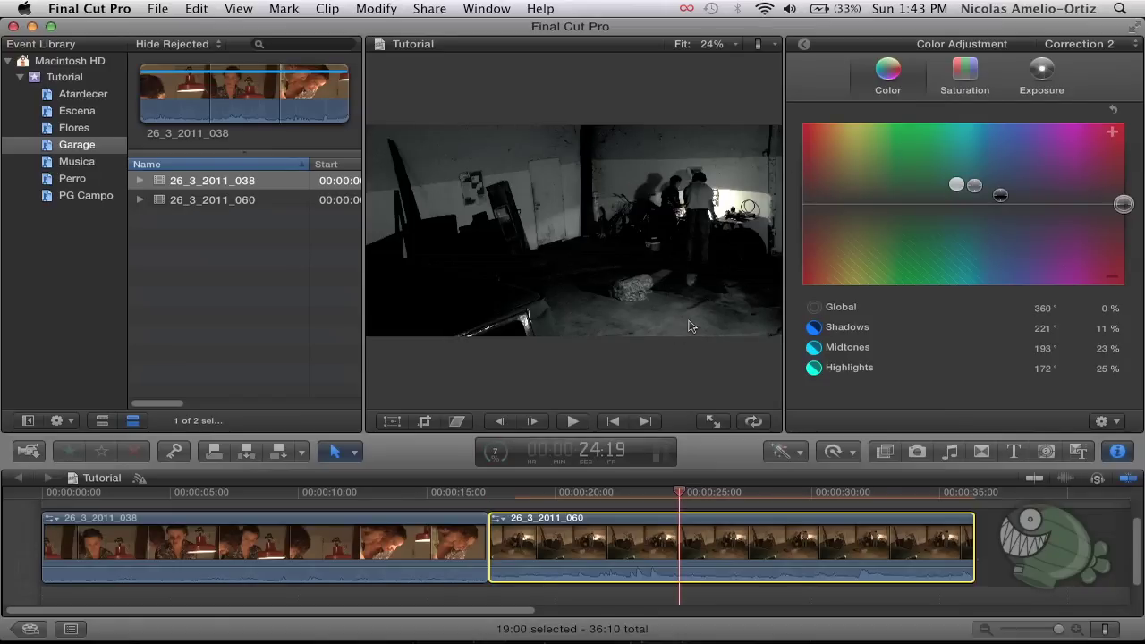
pyautogui.click(1109, 421)
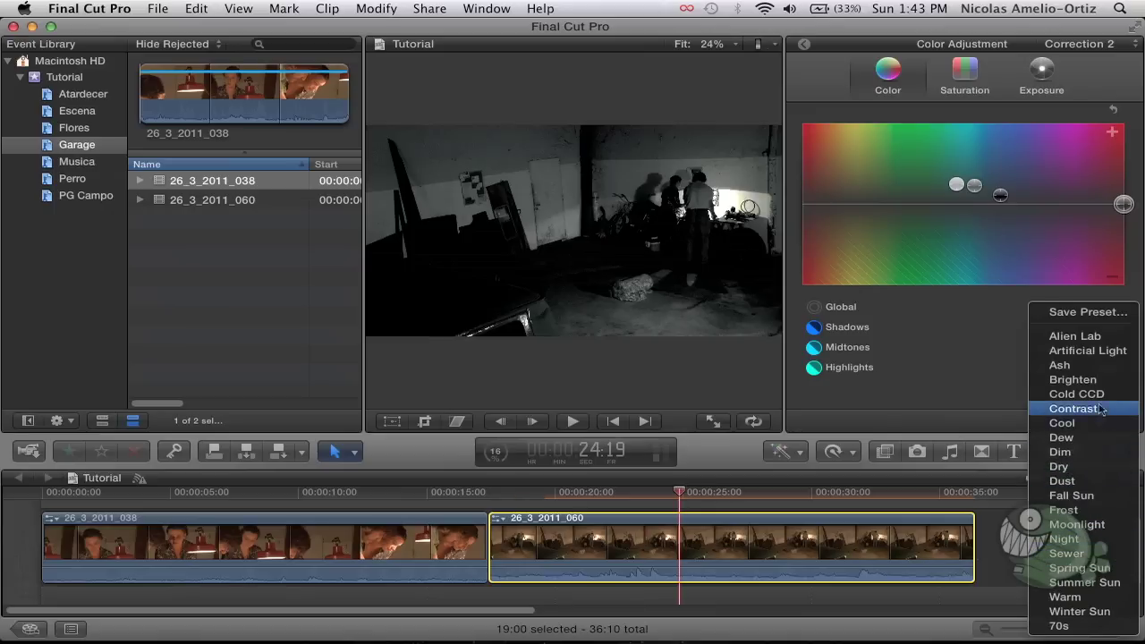
pyautogui.click(1012, 336)
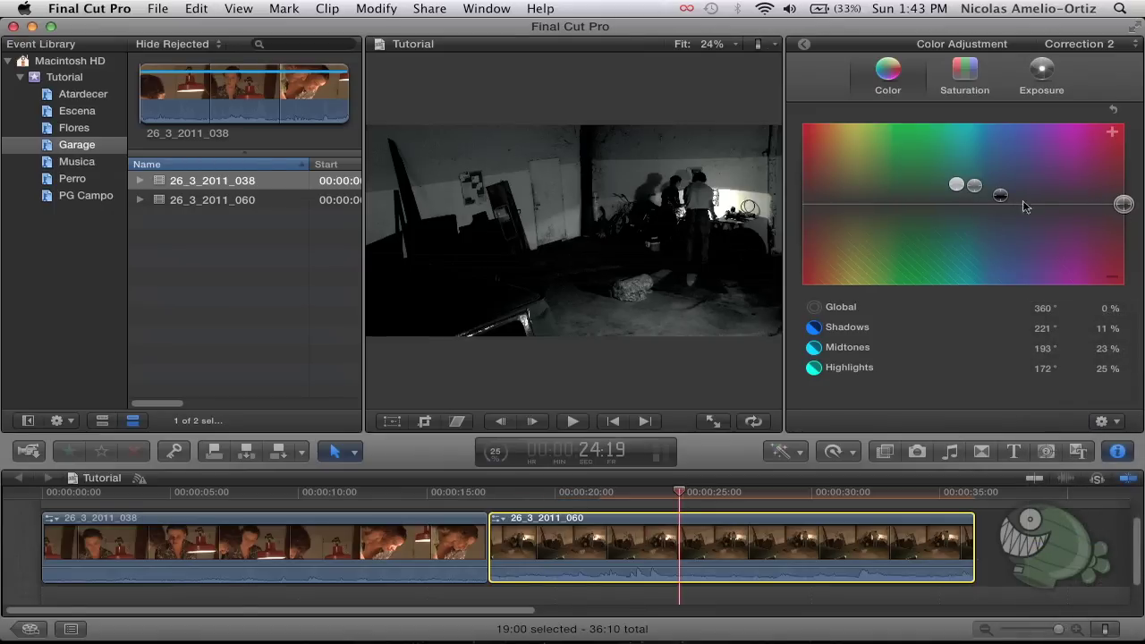
pyautogui.click(955, 75)
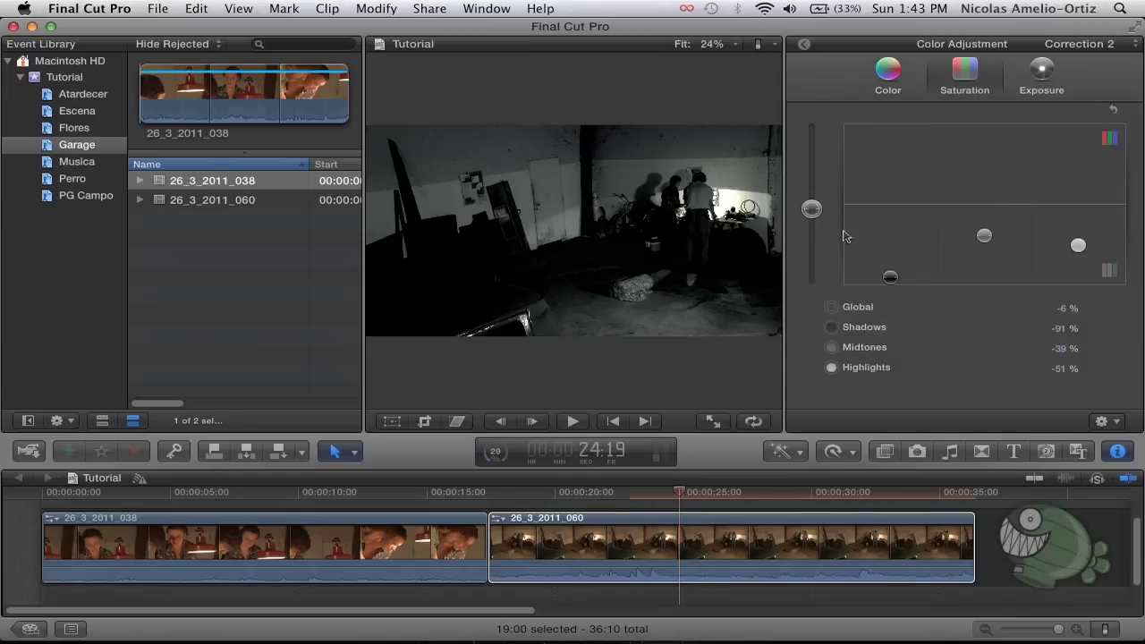
# Step: Return to clip 26_3_2011_060's effects list and move the playhead to about 00:00:14
pyautogui.click(1030, 79)
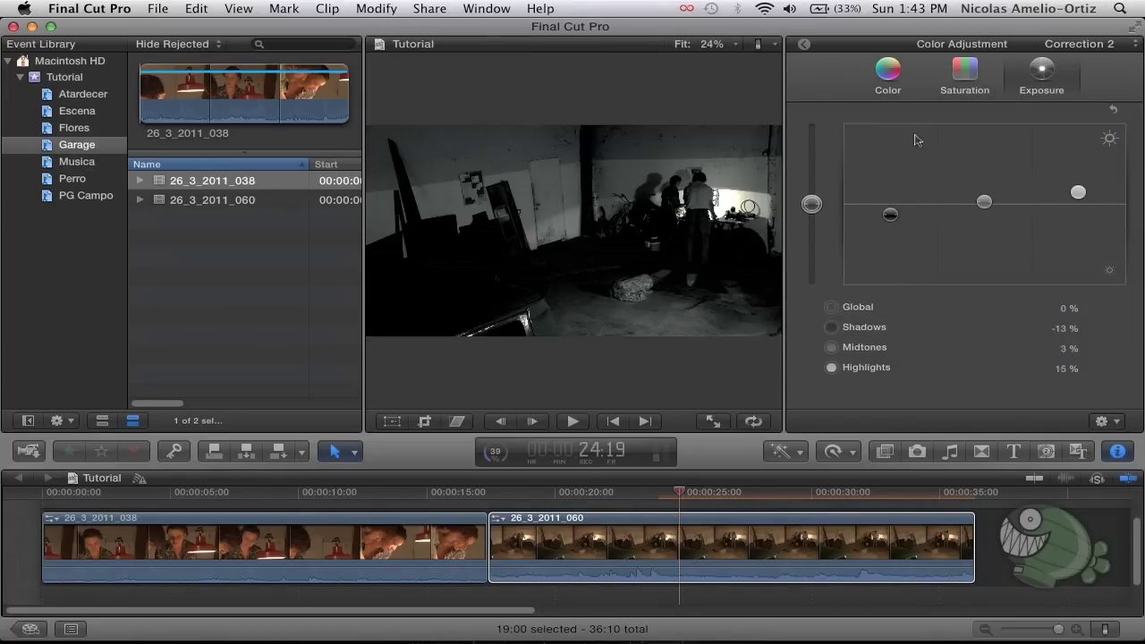
pyautogui.click(883, 94)
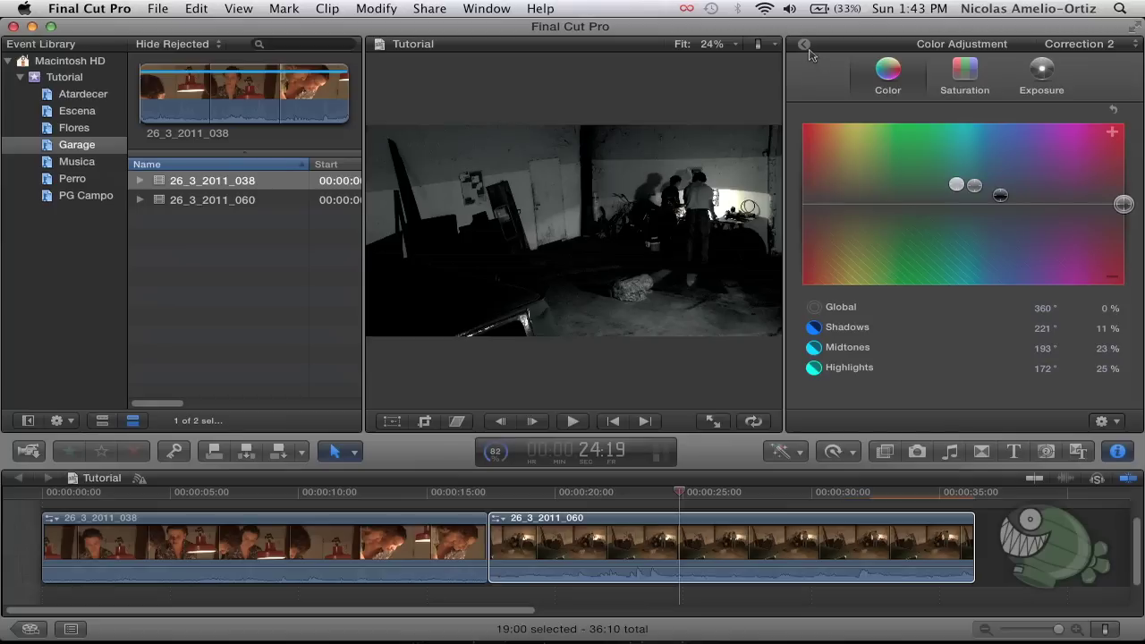
pyautogui.click(805, 47)
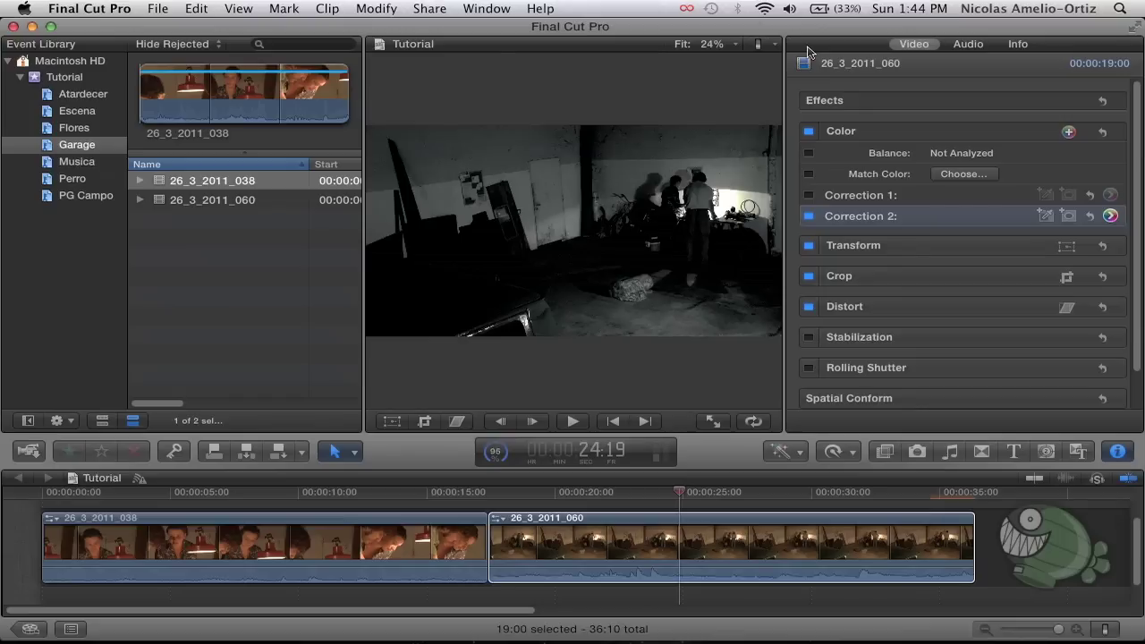
pyautogui.click(419, 497)
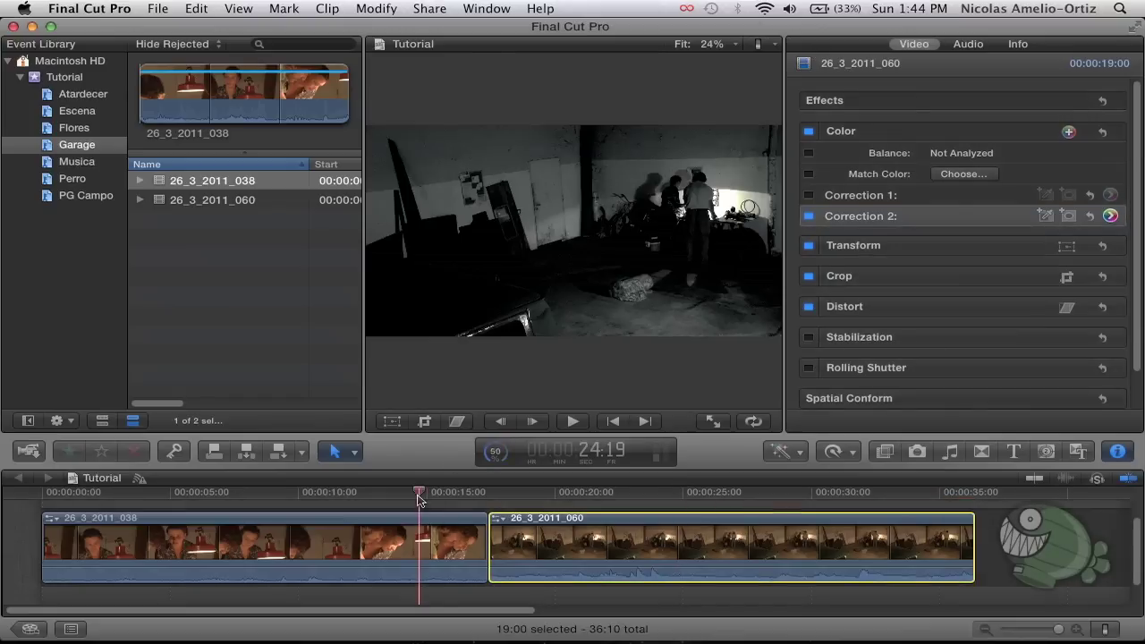